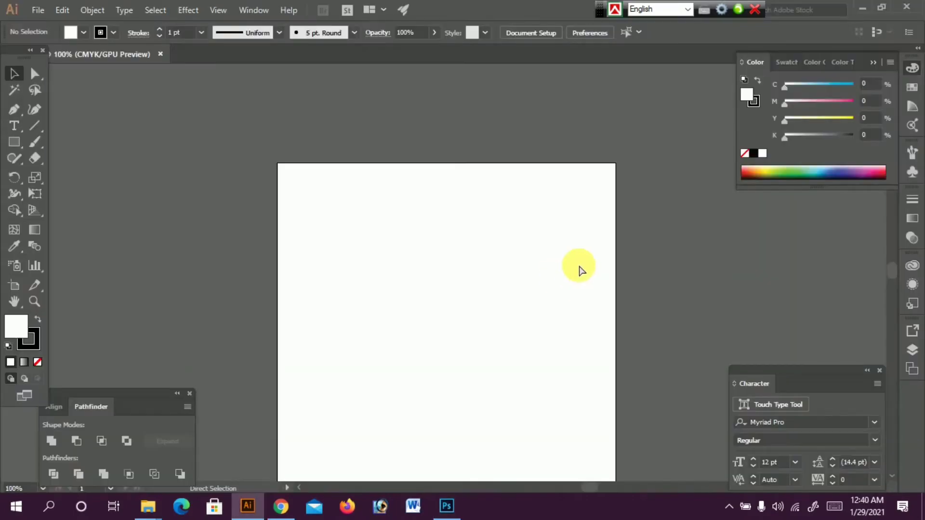
- Draw a tall, narrow vertical rectangle on the artboard, a little to the left of its centre
click(550, 305)
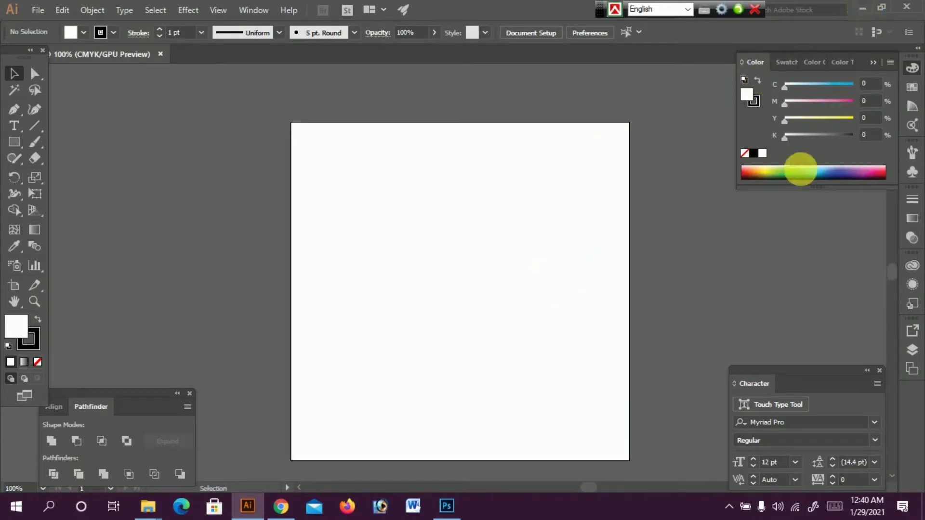
click(452, 238)
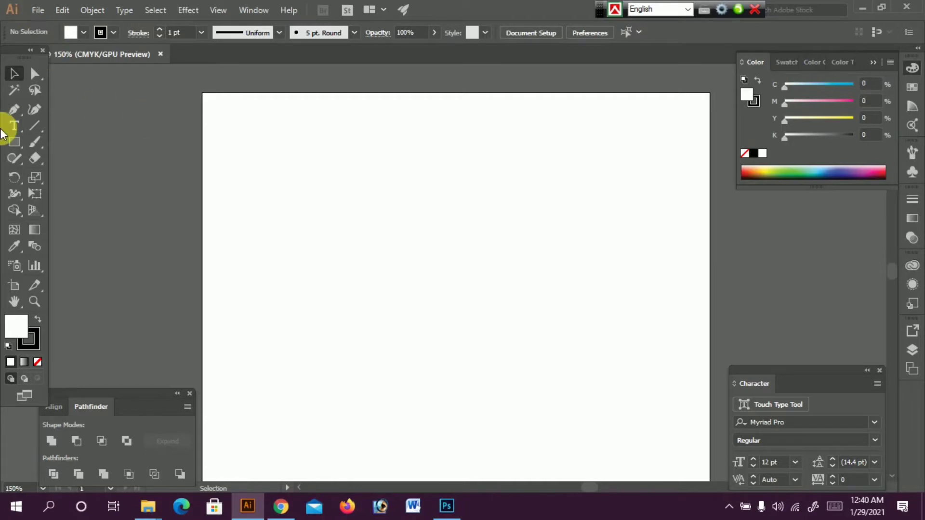
click(16, 138)
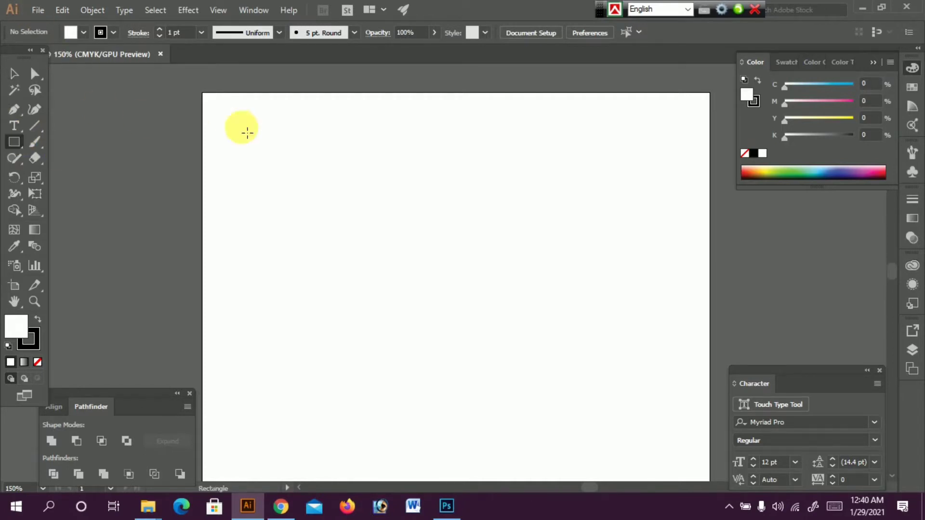
drag(336, 231, 355, 336)
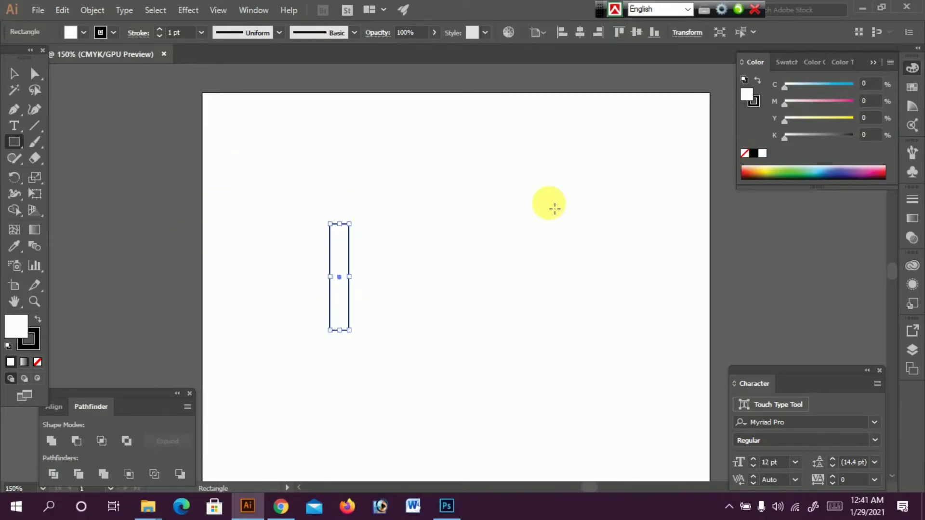
- Give the vertical rectangle a black fill and no stroke
click(38, 320)
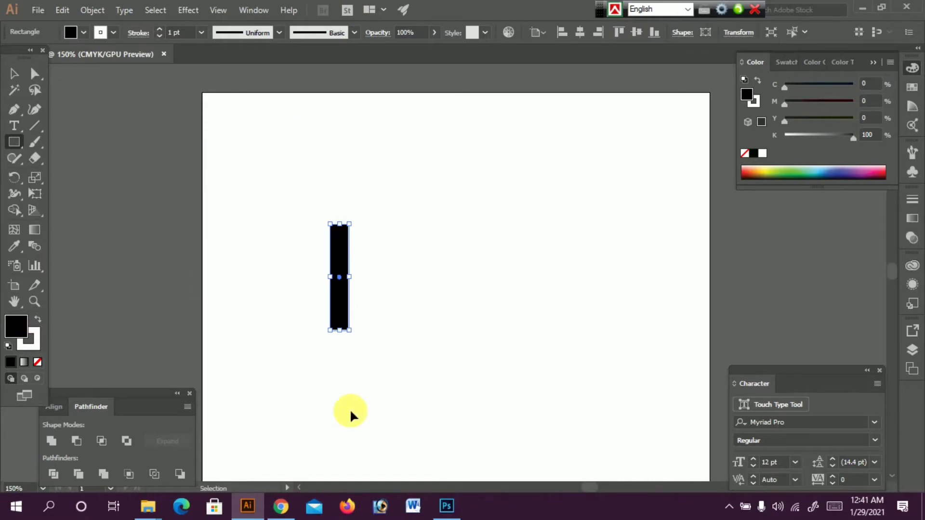
key(ctrl+plus)
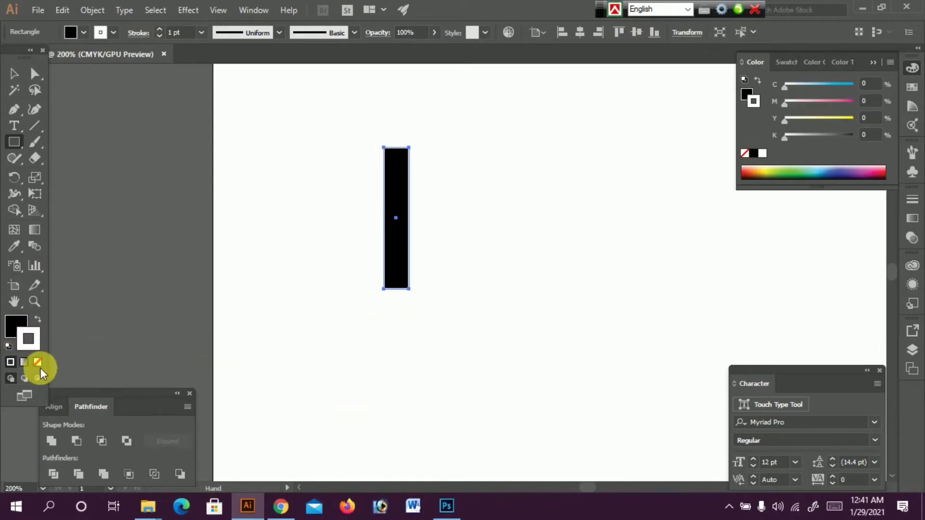
click(38, 362)
scroll(273, 334, up, 2)
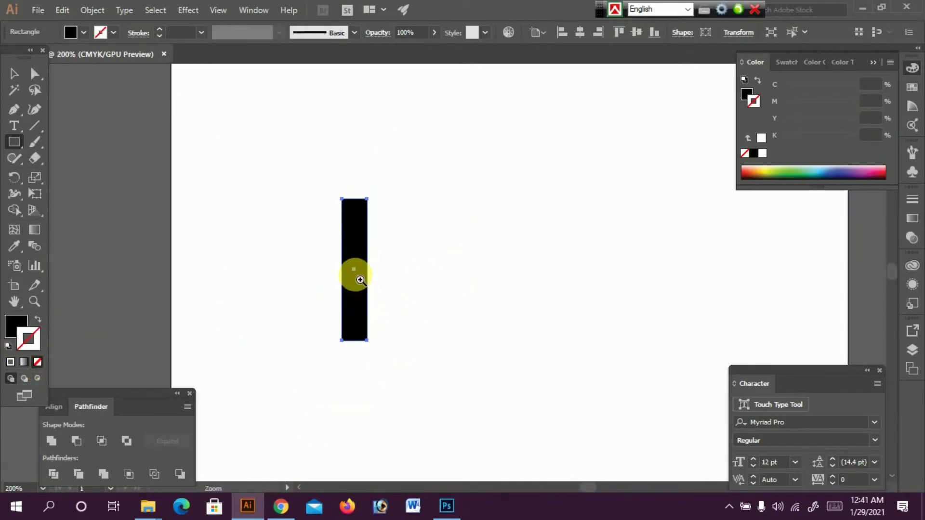
- Duplicate the black bar horizontally to its right and repeat the copy, making three evenly spaced bars
ctrl+click(364, 275)
drag(380, 276, 283, 292)
drag(341, 291, 394, 288)
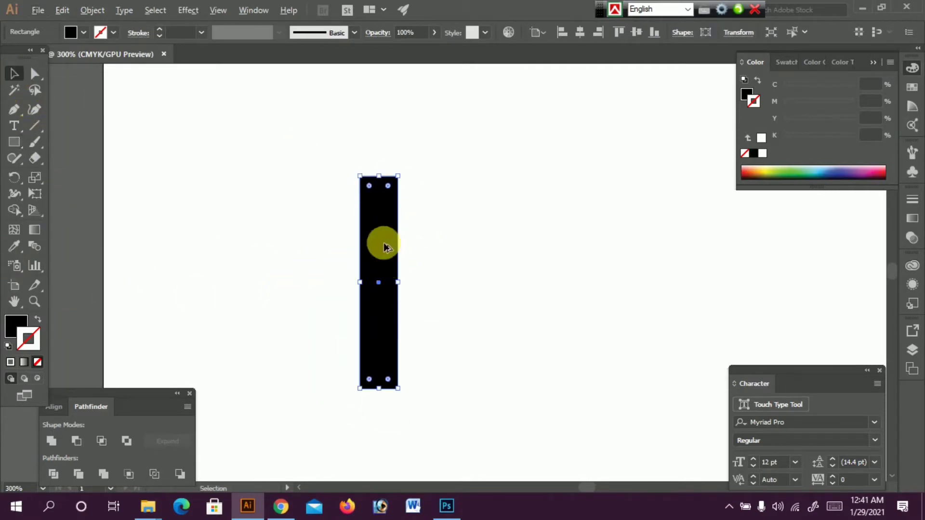
drag(380, 243, 463, 246)
key(ctrl+d)
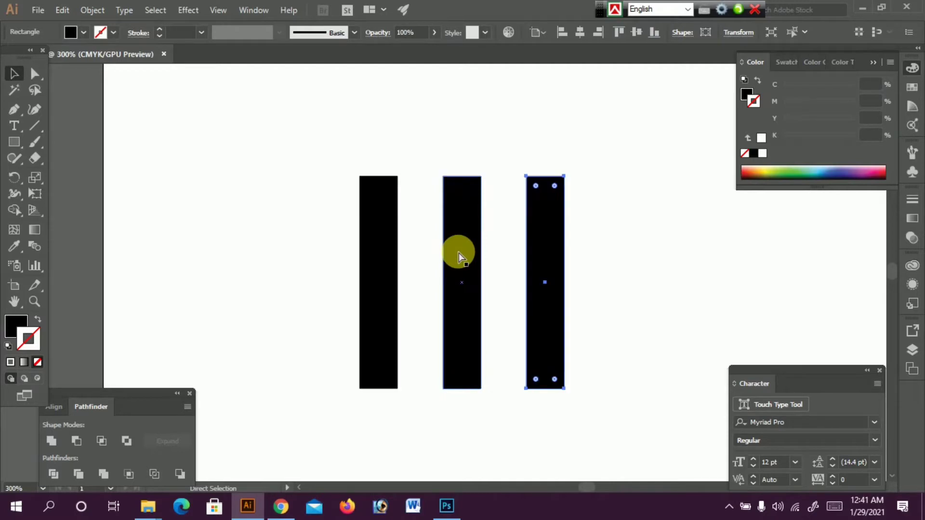
- Select all three bars and shorten them together to roughly two thirds of their height
key(ctrl+minus)
key(ctrl+minus)
key(ctrl+minus)
ctrl+click(447, 255)
ctrl+click(446, 256)
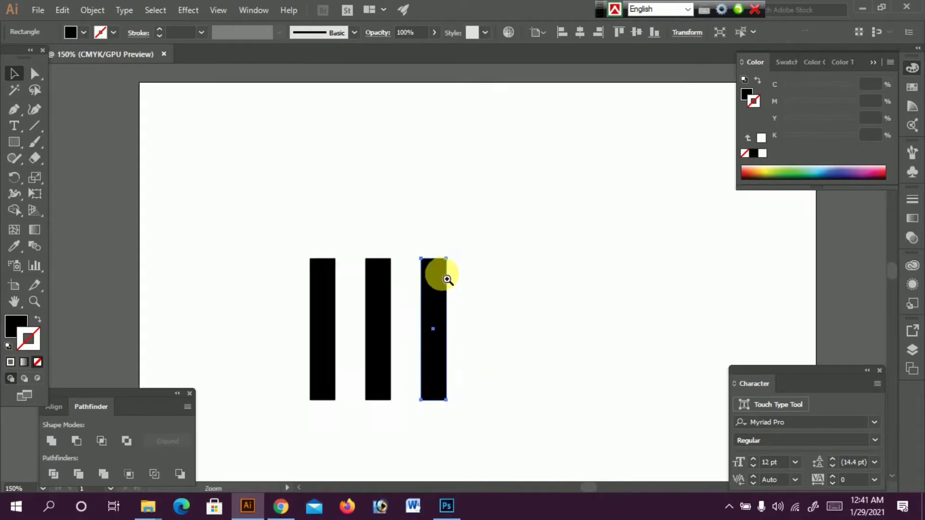
drag(309, 354, 367, 313)
drag(324, 277, 620, 380)
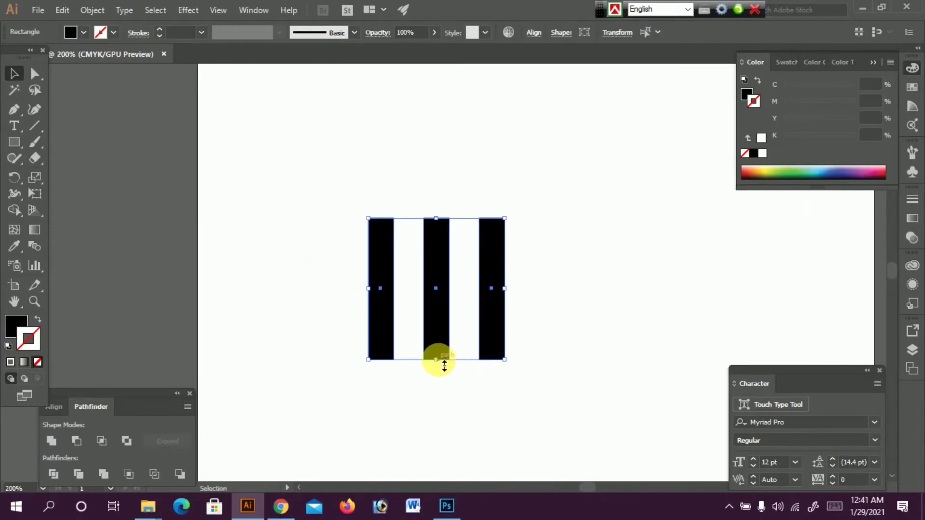
drag(444, 365, 438, 316)
key(ctrl+plus)
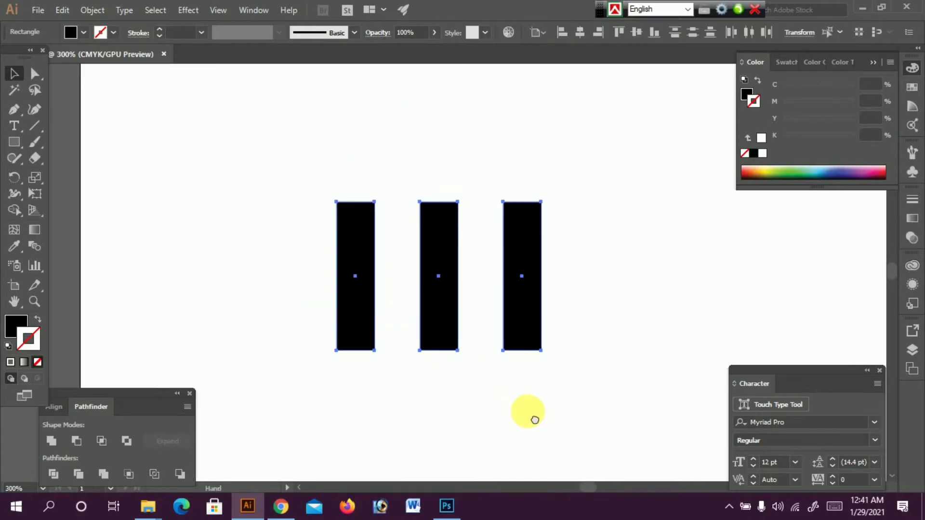
drag(533, 418, 532, 415)
click(456, 377)
- Draw a black three-sided polygon with the Polygon tool above the bars, with its tip pointing straight up
mouse_move(449, 331)
mouse_down()
mouse_move(437, 293)
mouse_move(460, 322)
mouse_up()
key(ctrl+plus)
click(21, 140)
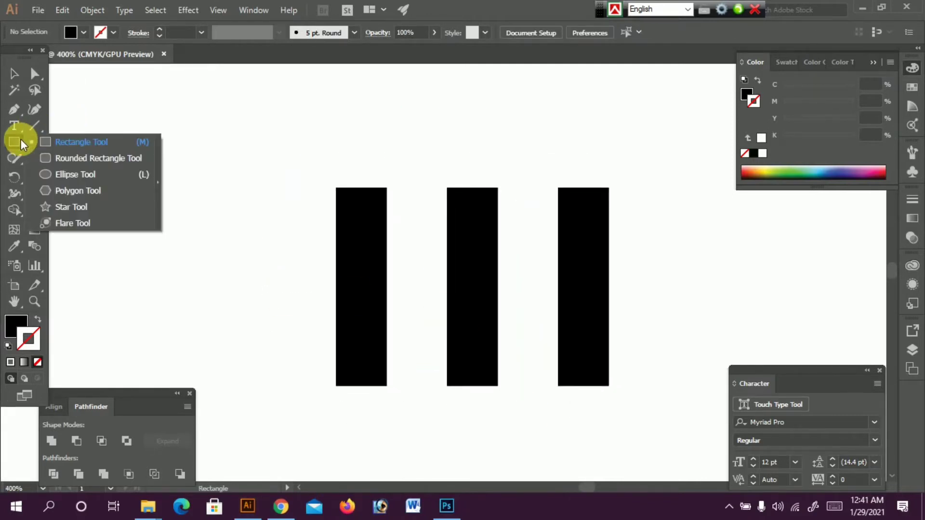
click(77, 194)
drag(174, 123, 471, 212)
key(ctrl+z)
key(ctrl+minus)
key(ctrl+minus)
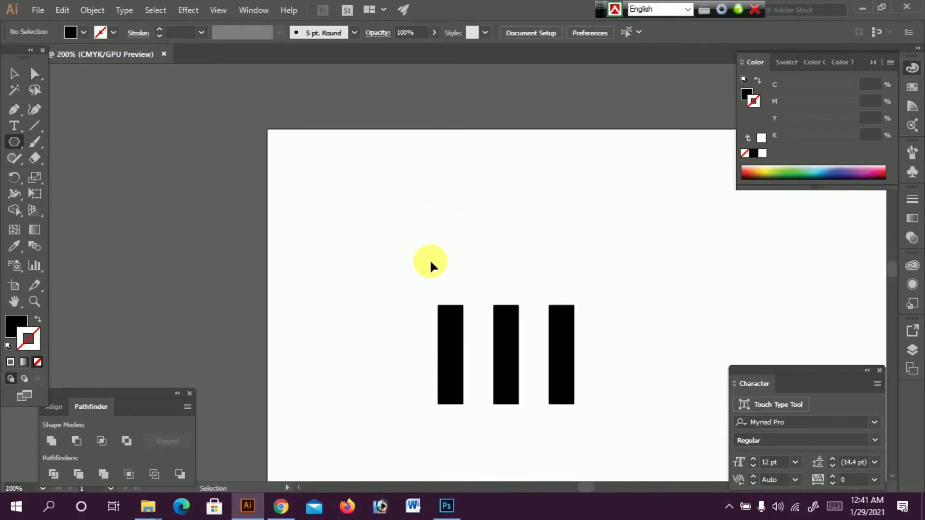
drag(466, 169, 523, 195)
key(Up)
key(Up)
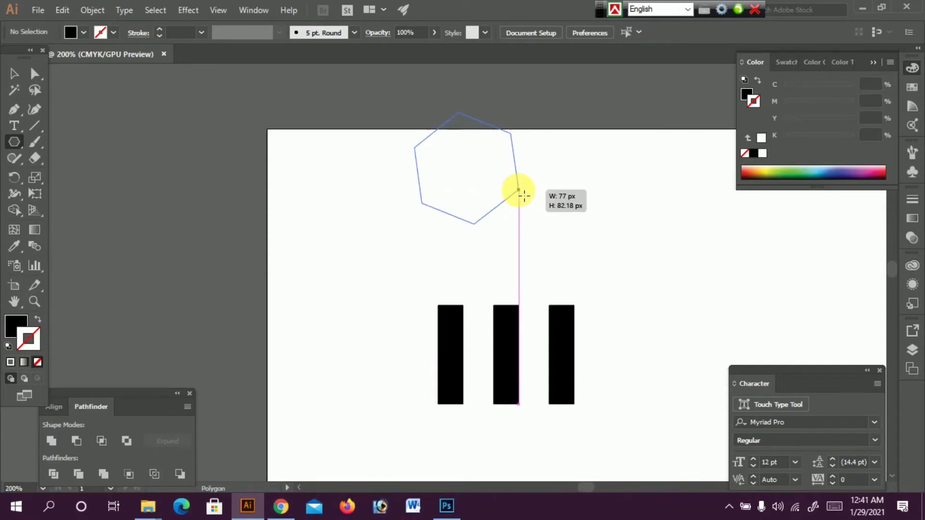
key(Down)
key(Down)
key(Down)
key(Down)
drag(525, 197, 413, 127)
key(Down)
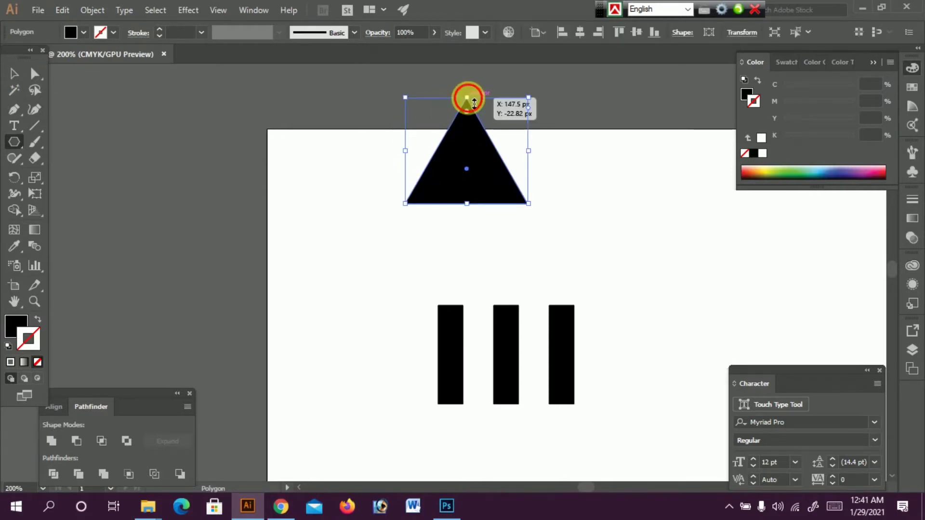
- Flip the triangle vertically so its tip points down towards the bars, making it smaller than before
drag(468, 99, 475, 279)
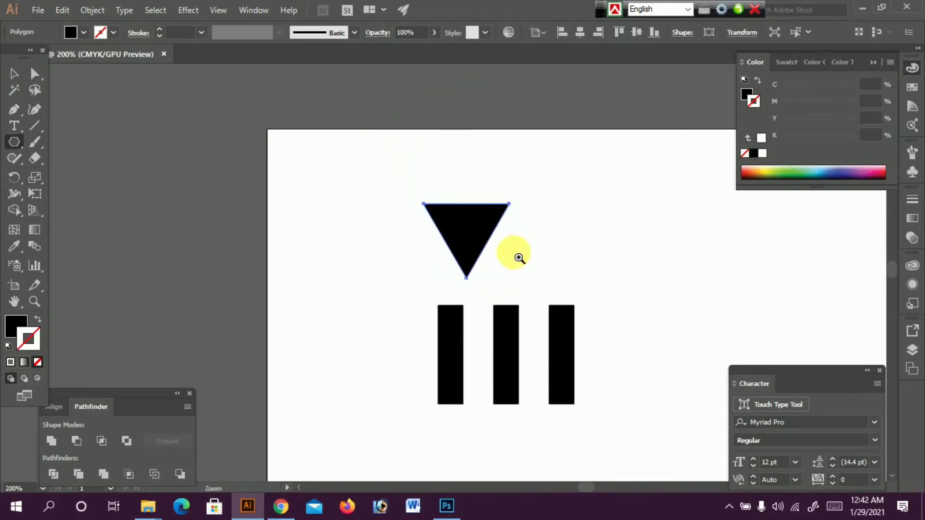
ctrl+click(514, 253)
drag(361, 312, 497, 160)
drag(413, 104, 451, 311)
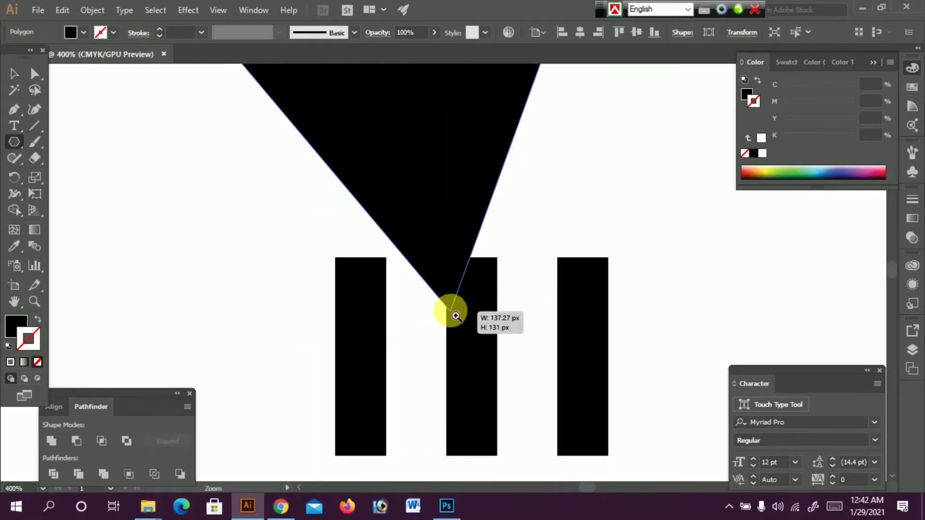
key(ctrl+z)
drag(526, 180, 544, 234)
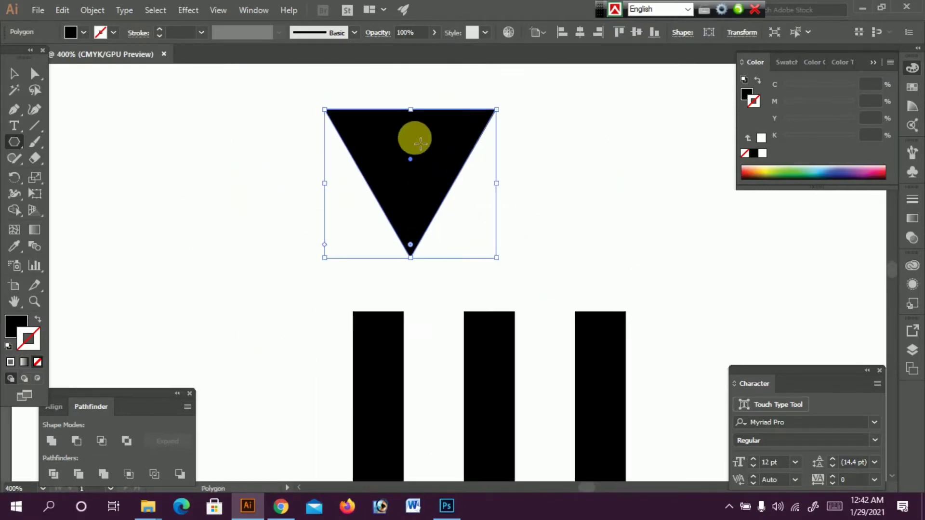
- Move the triangle down onto the bars so its flat edge lines up with their top edges
key(v)
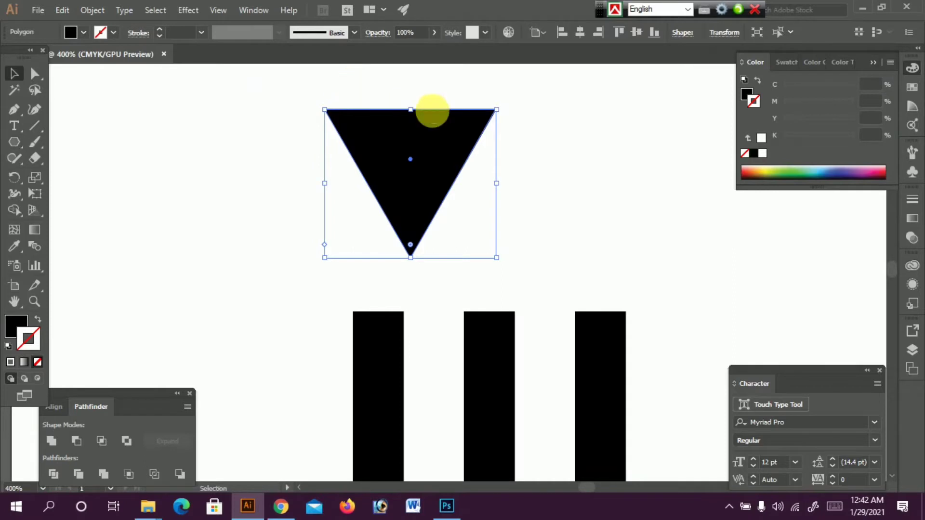
drag(432, 110, 453, 352)
scroll(522, 225, down, 2)
scroll(544, 236, up, 1)
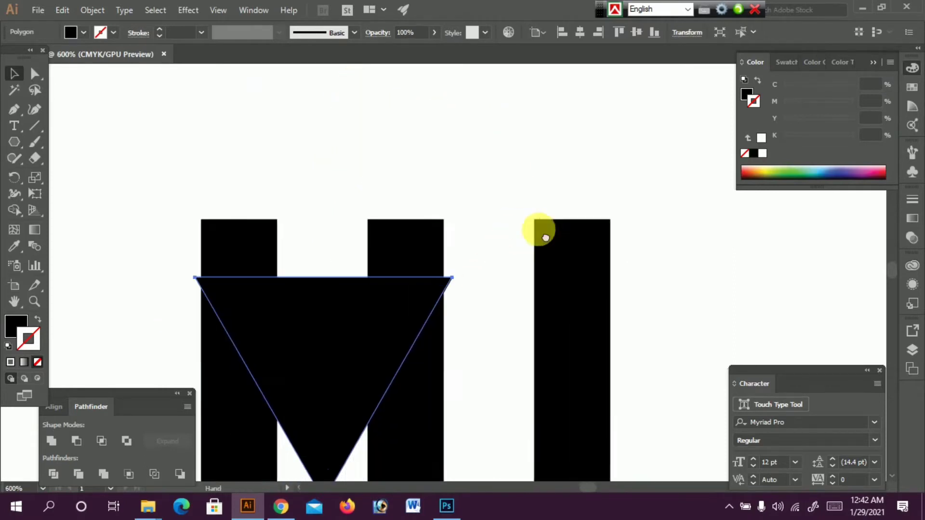
drag(545, 238, 617, 241)
drag(404, 316, 470, 261)
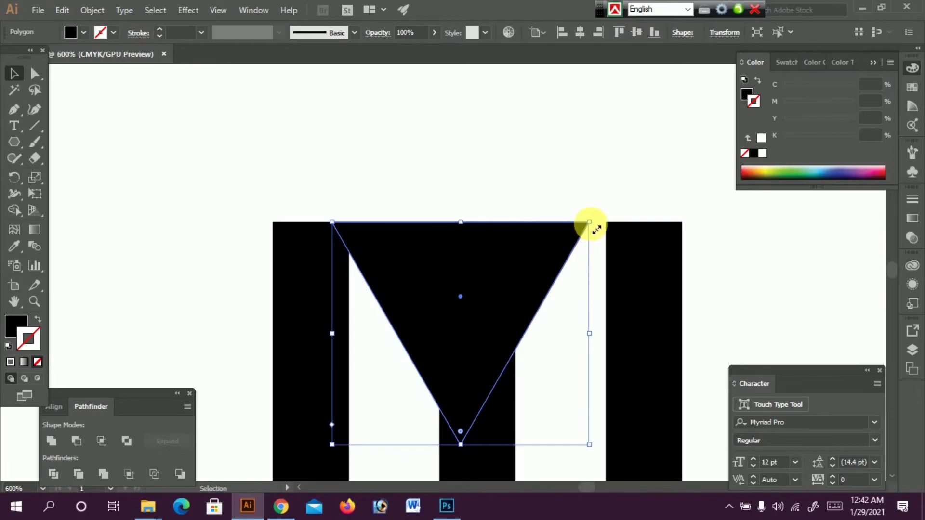
- Narrow the triangle and place it over the gap between the first two bars, flush with their tops
drag(597, 230, 435, 258)
click(495, 180)
ctrl+click(402, 252)
ctrl+click(432, 264)
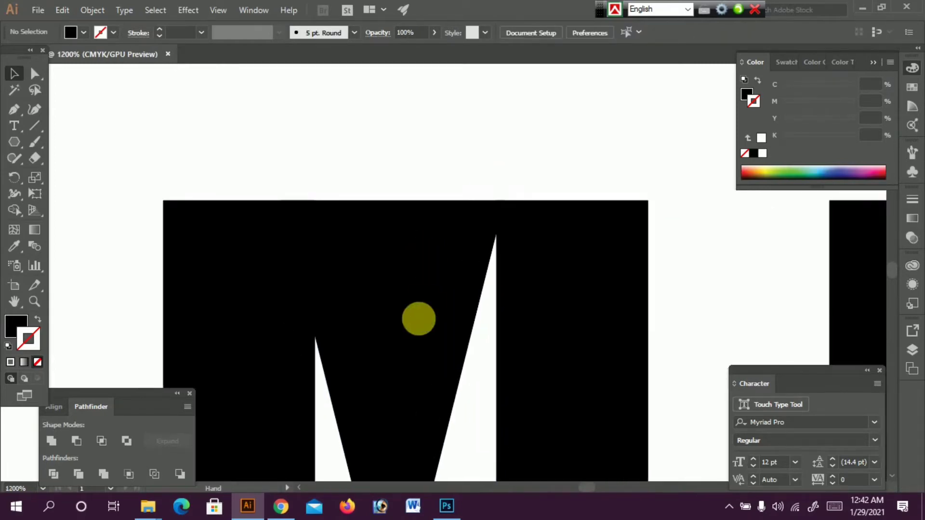
scroll(377, 255, down, 4)
key(ctrl+minus)
key(ctrl+minus)
key(ctrl+minus)
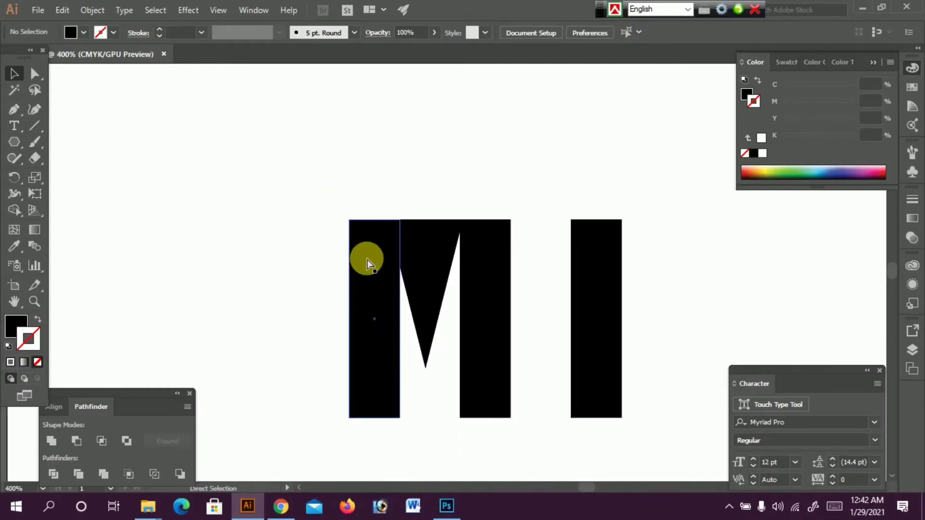
- Shorten the triangle from its lower tip, keeping its top edge level with the bars
click(429, 306)
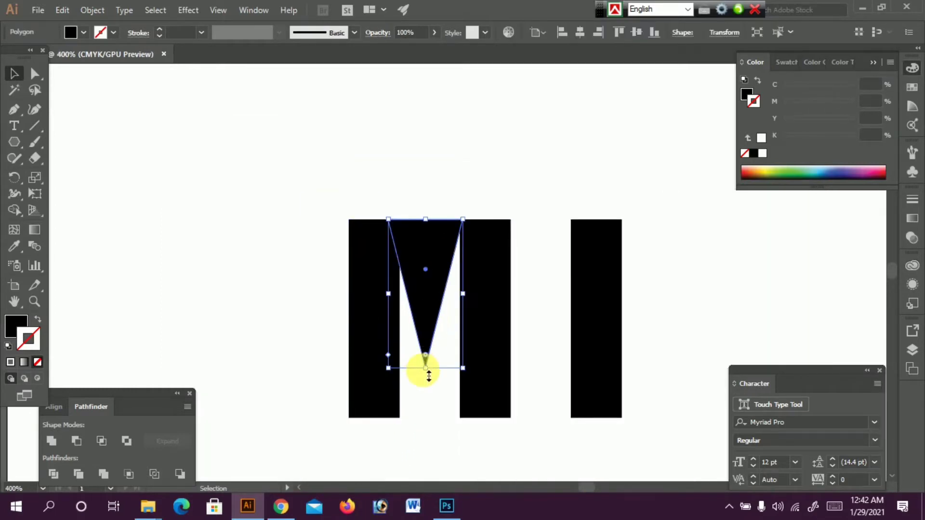
drag(426, 369, 429, 341)
ctrl+click(466, 239)
ctrl+click(449, 276)
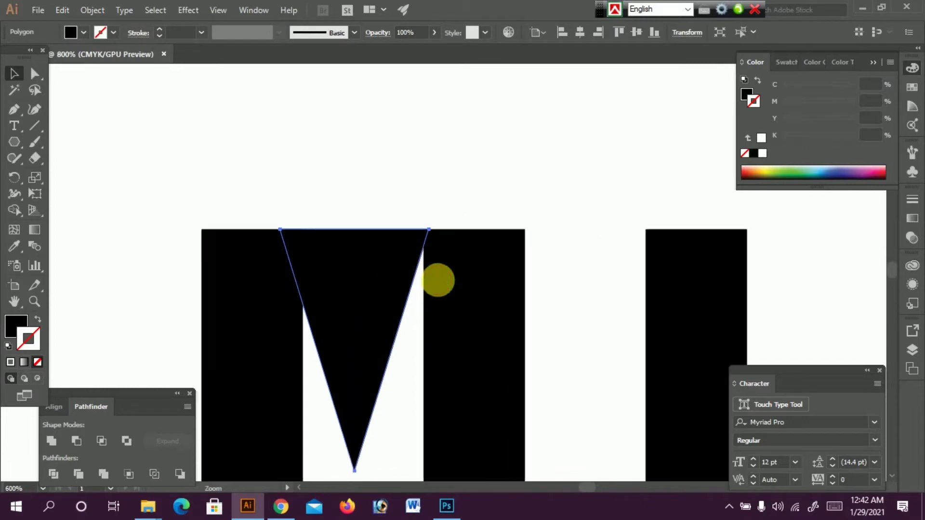
- Adjust the triangle's horizontal position so it sits centred between the first two bars, forming an M
drag(405, 280, 437, 250)
click(465, 147)
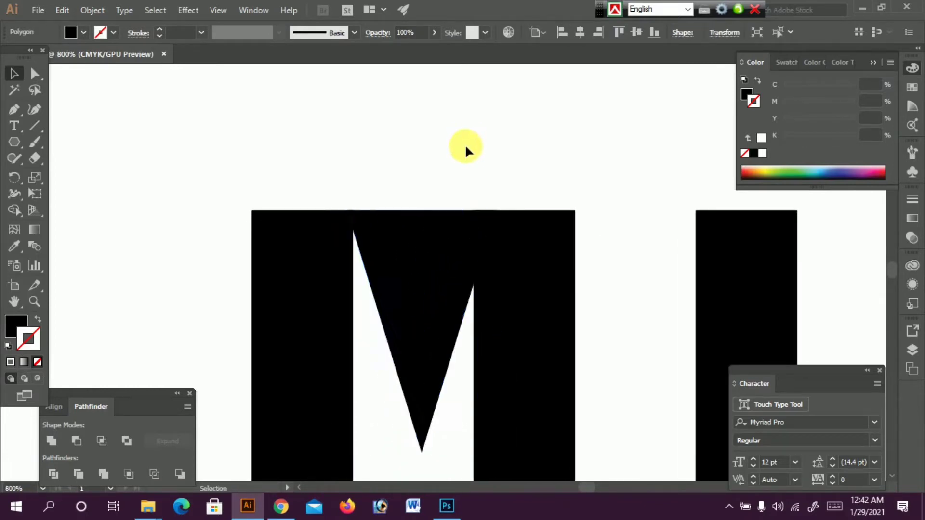
double_click(414, 265)
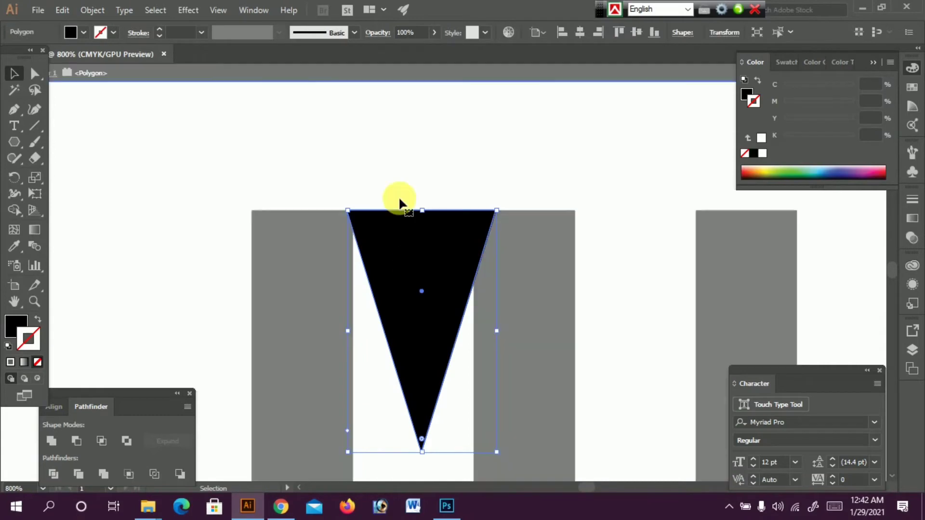
click(360, 79)
drag(406, 262, 401, 260)
click(475, 139)
- Examine the M formed by the first two bars and the triangle, at overall and close-up scale
key(ctrl+minus)
key(ctrl+minus)
key(ctrl+minus)
key(ctrl+minus)
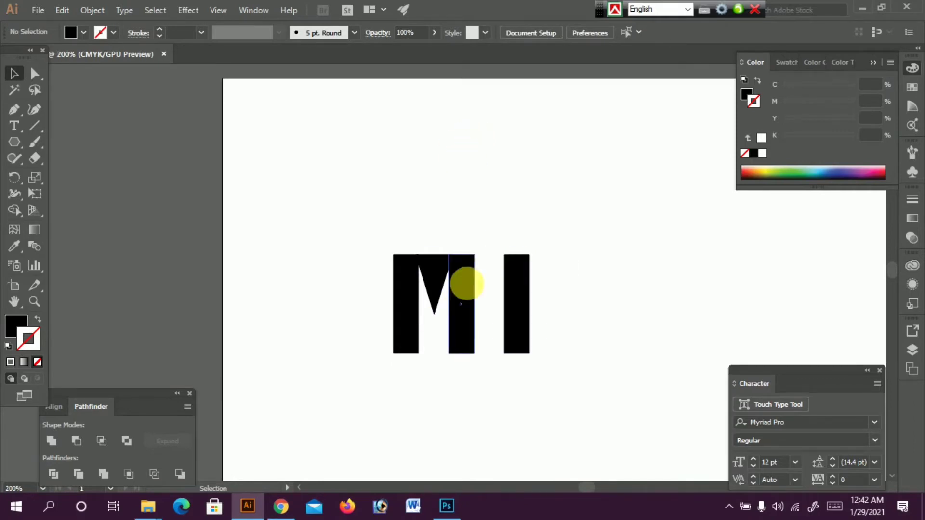
key(ctrl+space)
click(457, 281)
click(452, 287)
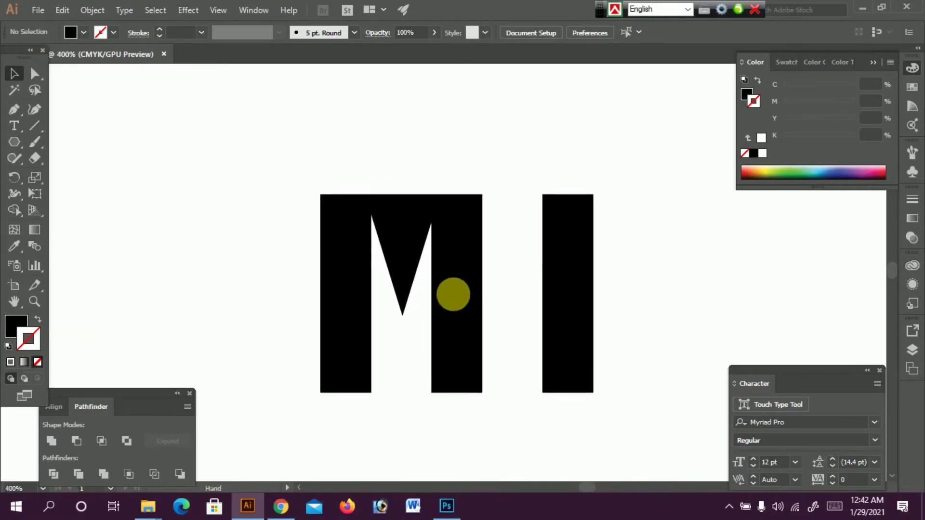
click(385, 274)
click(423, 238)
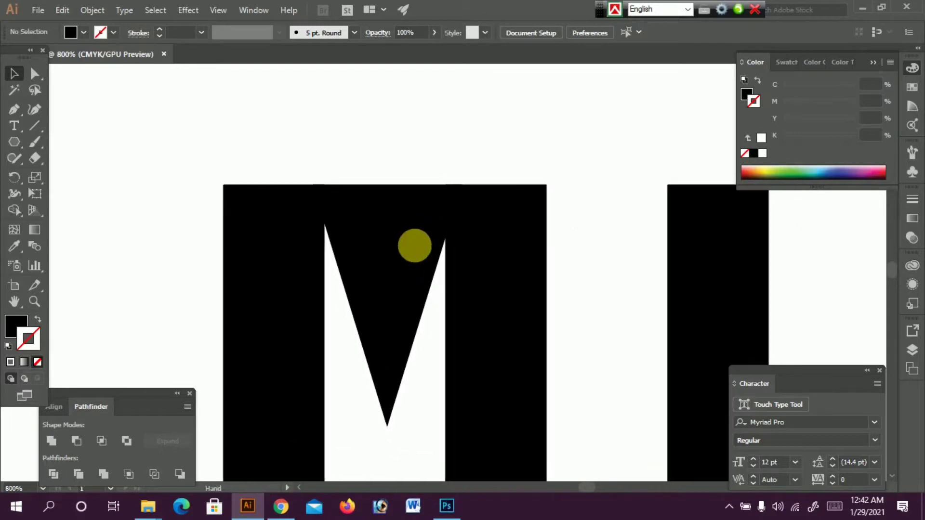
click(485, 265)
ctrl+alt+click(367, 233)
ctrl+alt+click(366, 233)
ctrl+alt+click(366, 233)
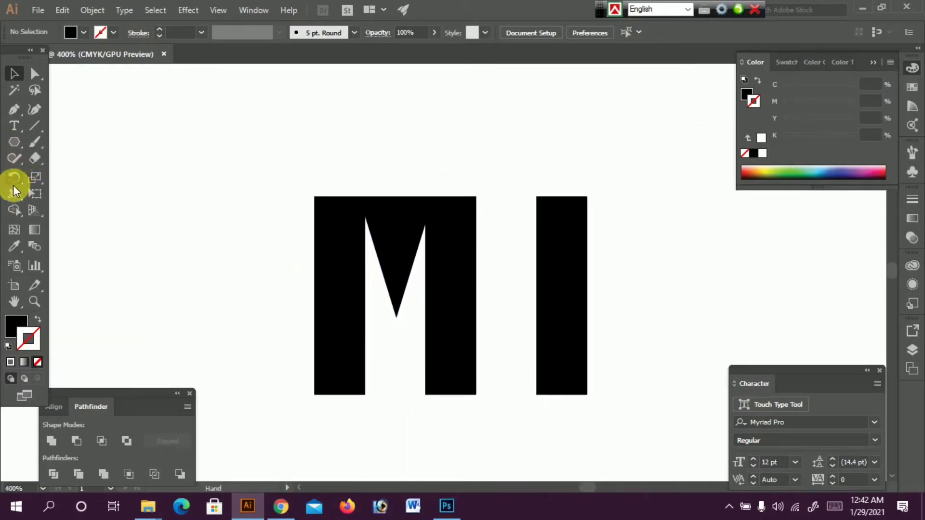
- Draw a black horizontal rectangle as a crossbar joining the second and third bars into an H
click(12, 141)
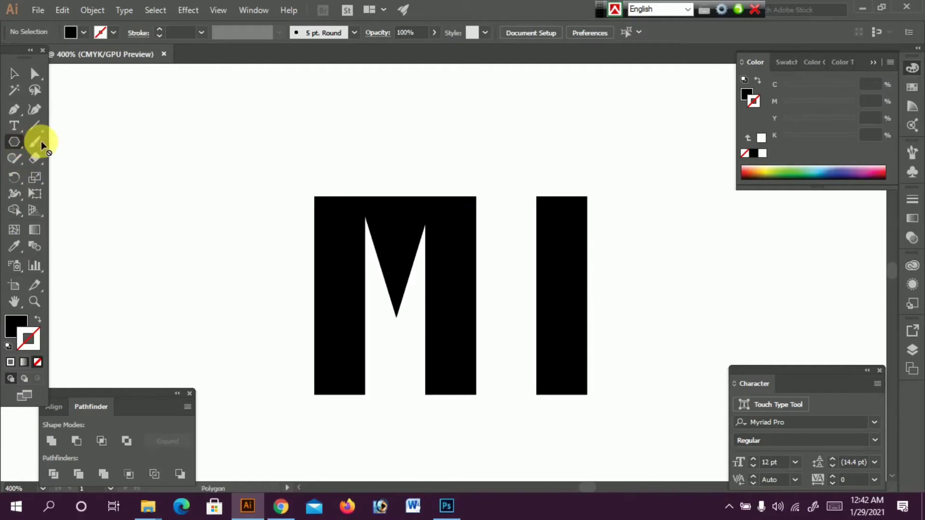
click(6, 140)
click(73, 143)
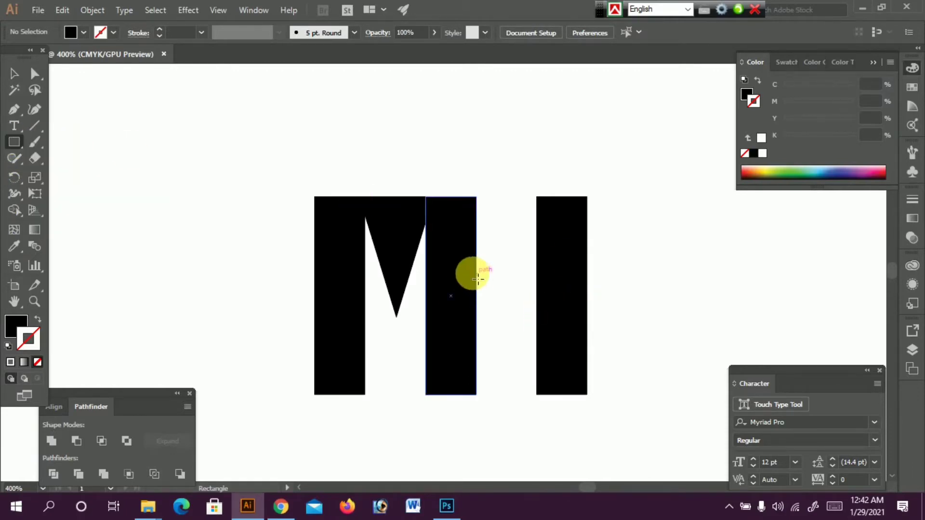
drag(464, 259, 566, 287)
- Apply an Arc warp effect to the crossbar with a horizontal bend of -92%, so it curves downward
click(190, 10)
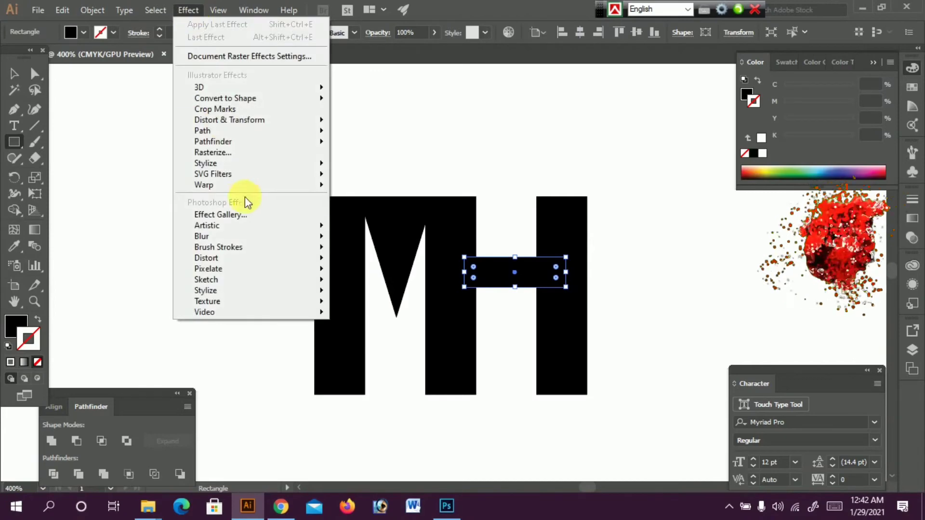
mouse_move(210, 183)
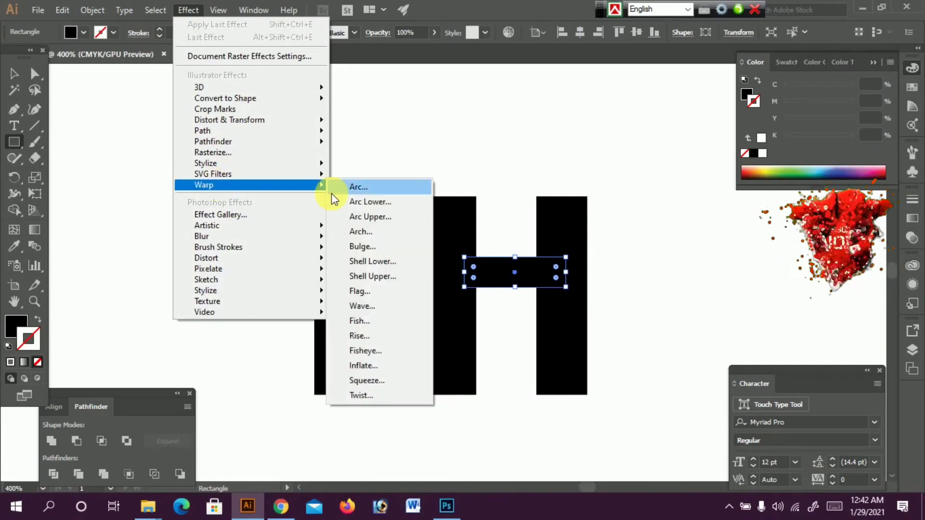
click(373, 189)
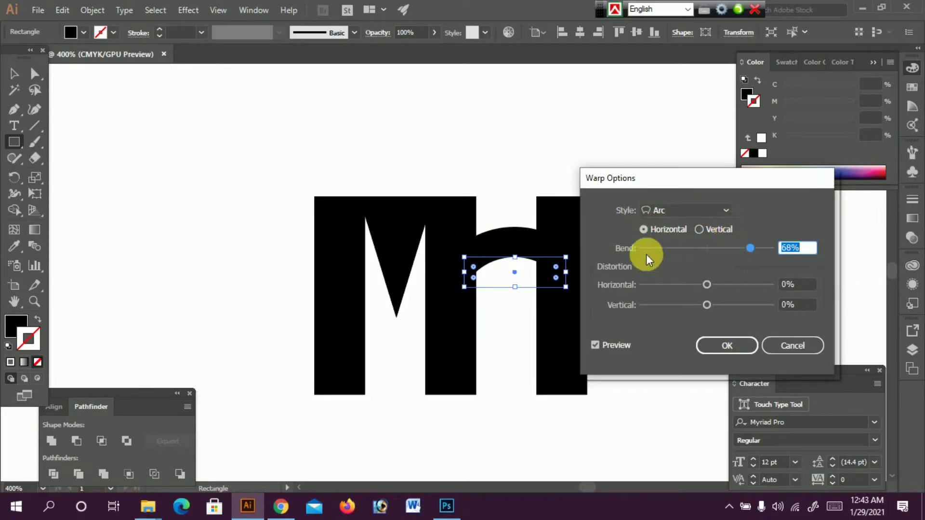
drag(749, 248, 650, 245)
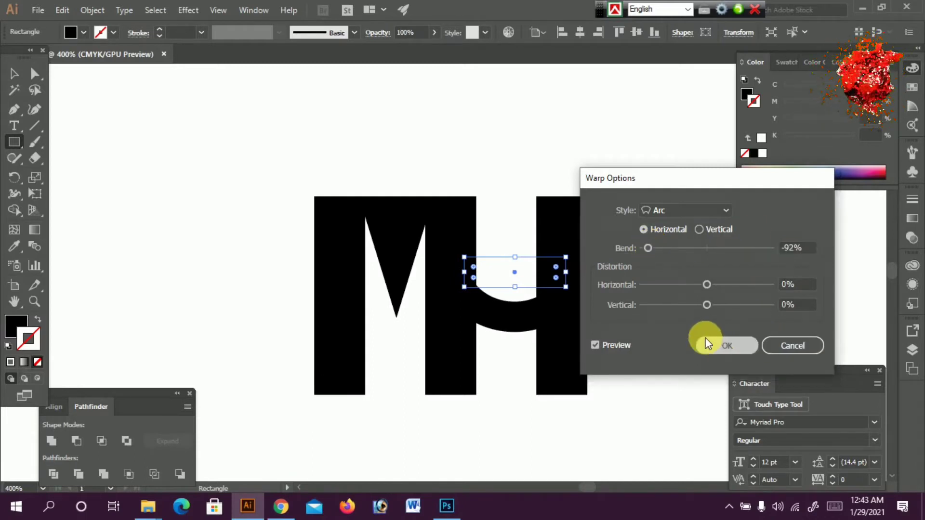
click(727, 345)
- Raise the curved crossbar slightly and narrow it so its ends stay within the second and third bars
scroll(487, 308, up, 1)
drag(453, 272, 452, 252)
key(ctrl+z)
click(14, 73)
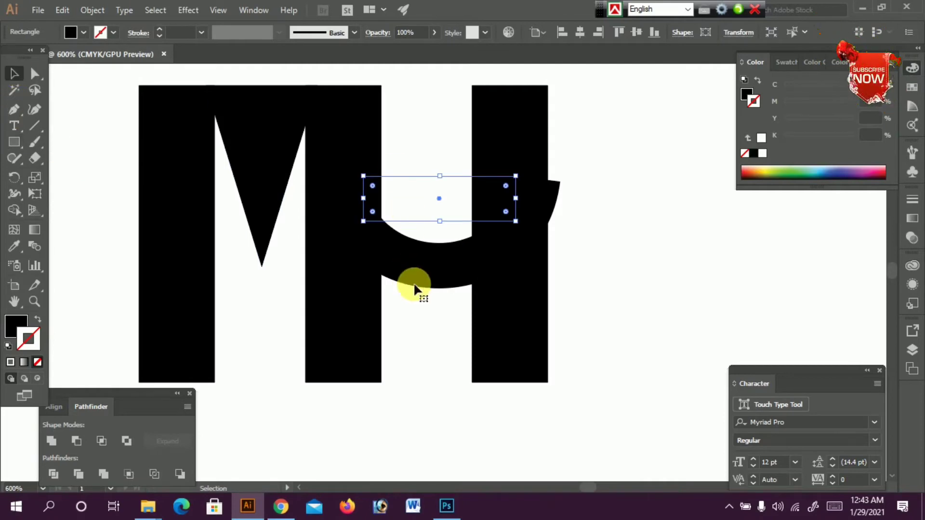
drag(414, 282, 431, 250)
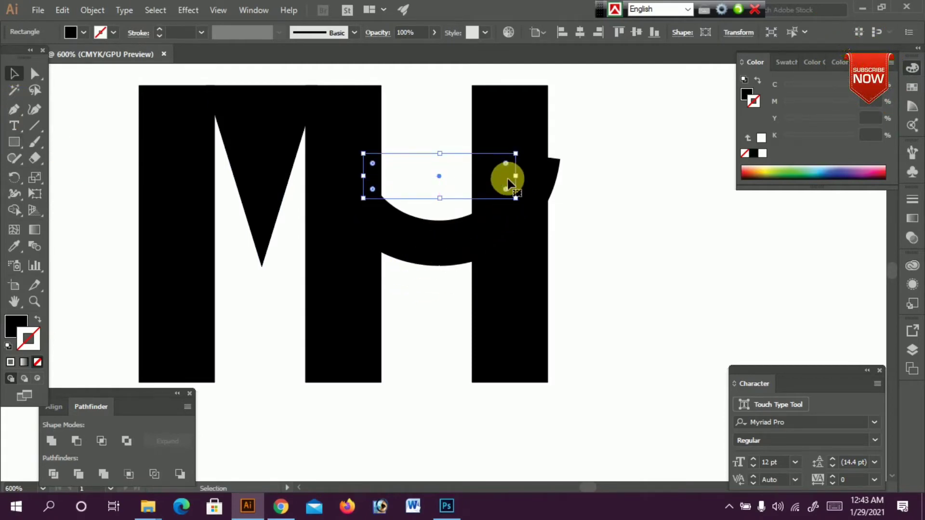
drag(516, 176, 504, 176)
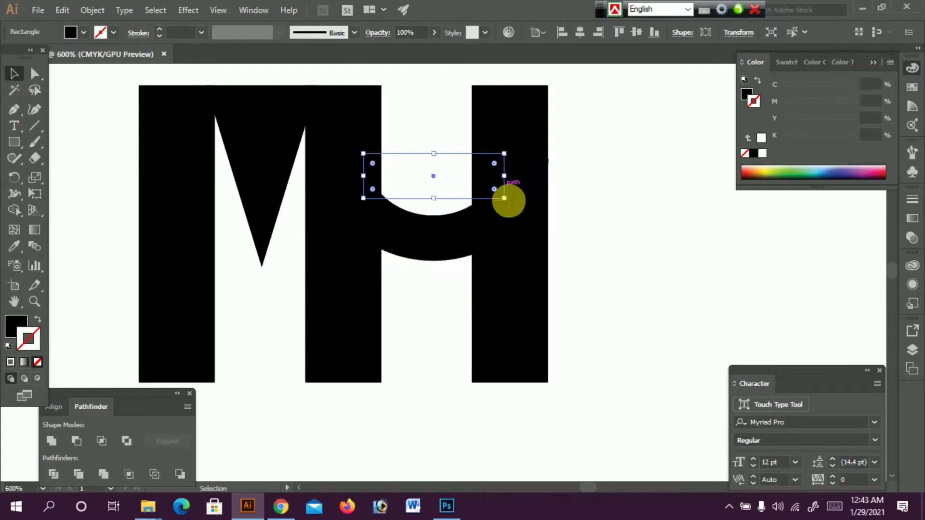
click(605, 208)
- Examine the MH monogram with its curved crossbar, at overall and close-up scale
key(ctrl+minus)
key(ctrl+minus)
key(ctrl+minus)
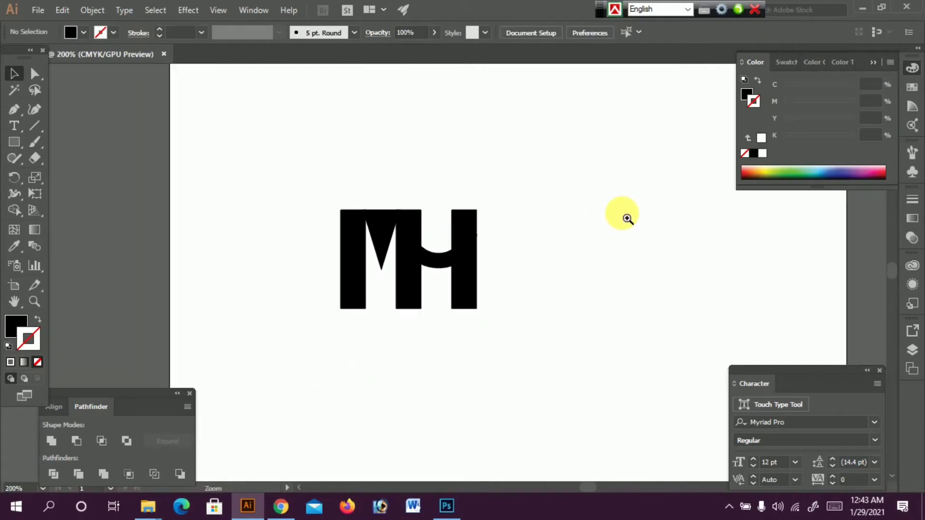
ctrl+click(368, 283)
ctrl+click(371, 281)
drag(481, 262, 318, 331)
ctrl+click(447, 284)
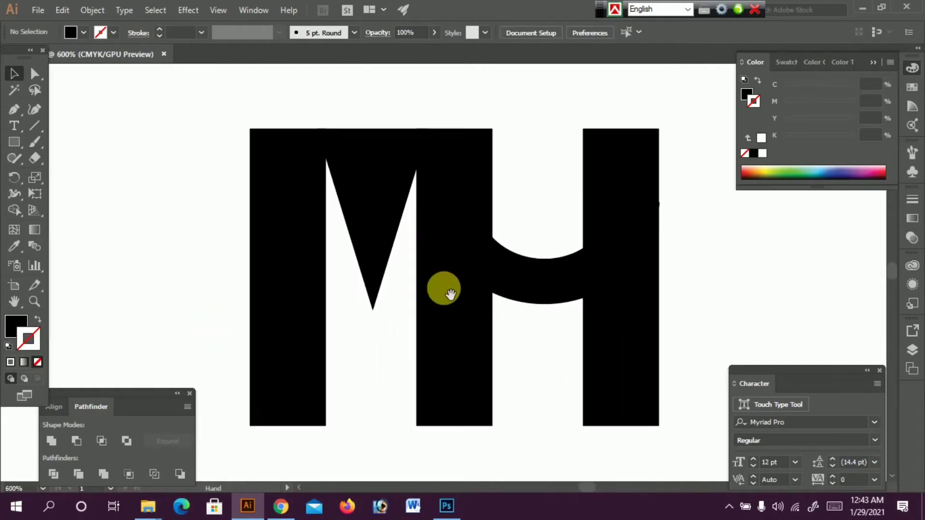
drag(444, 288, 389, 291)
key(ctrl+minus)
key(ctrl+minus)
drag(272, 104, 395, 174)
drag(631, 359, 374, 175)
drag(494, 322, 499, 248)
ctrl+click(437, 239)
drag(433, 248, 453, 161)
drag(429, 239, 421, 266)
- Give the first bar a red fill of C 20, M 100, Y 98.82, K 0, with no stroke
click(287, 267)
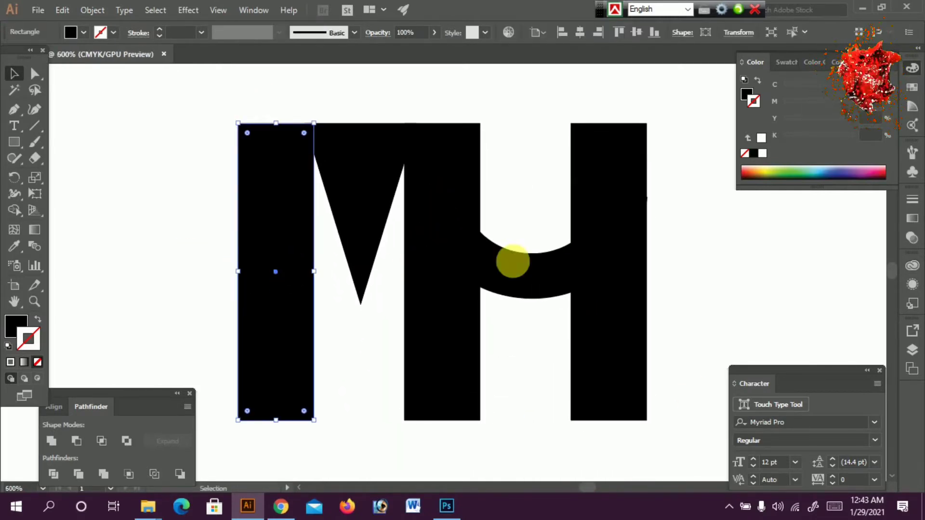
click(880, 172)
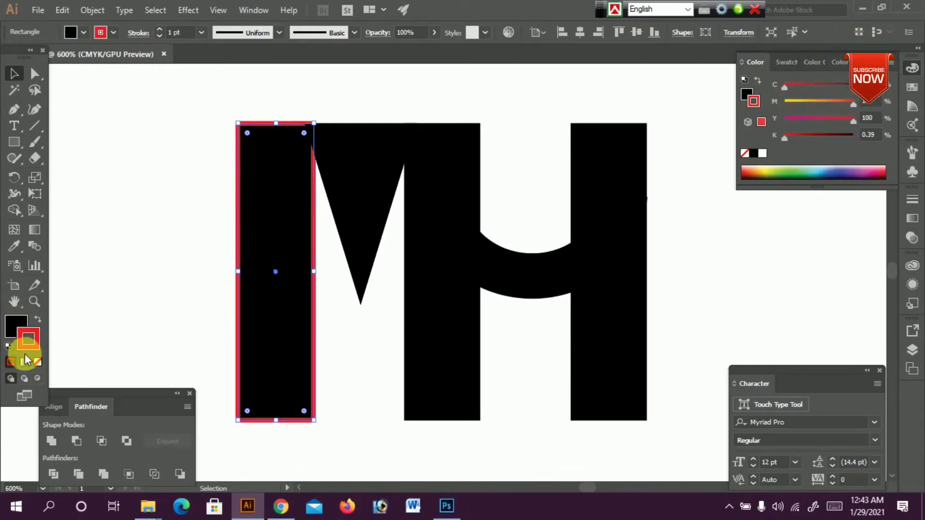
click(37, 362)
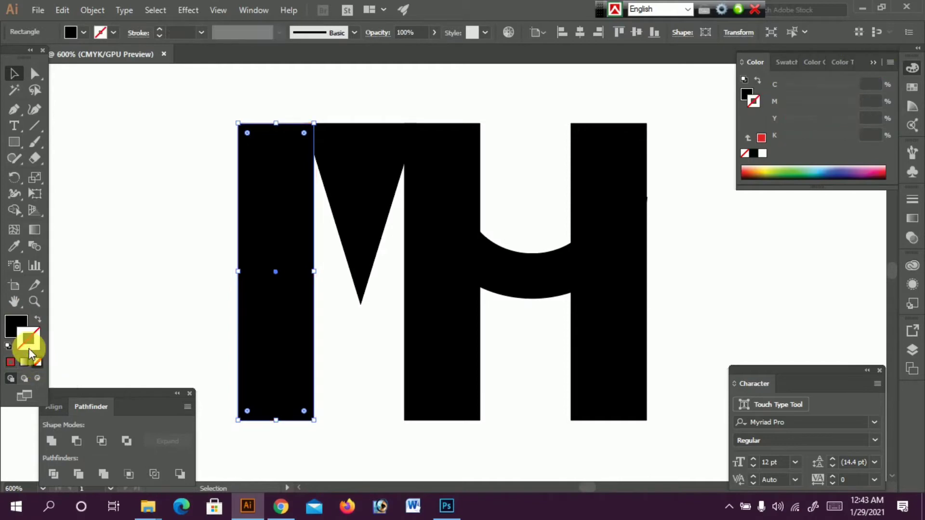
click(12, 326)
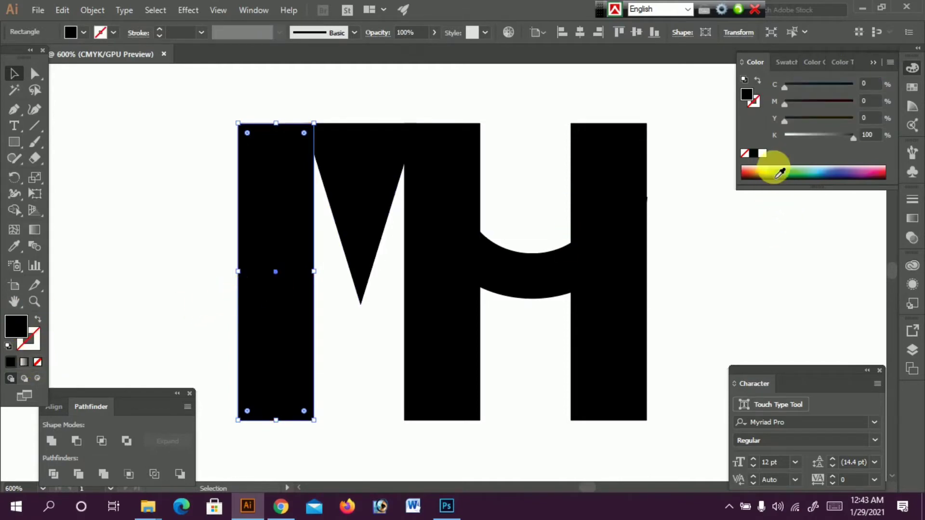
click(756, 172)
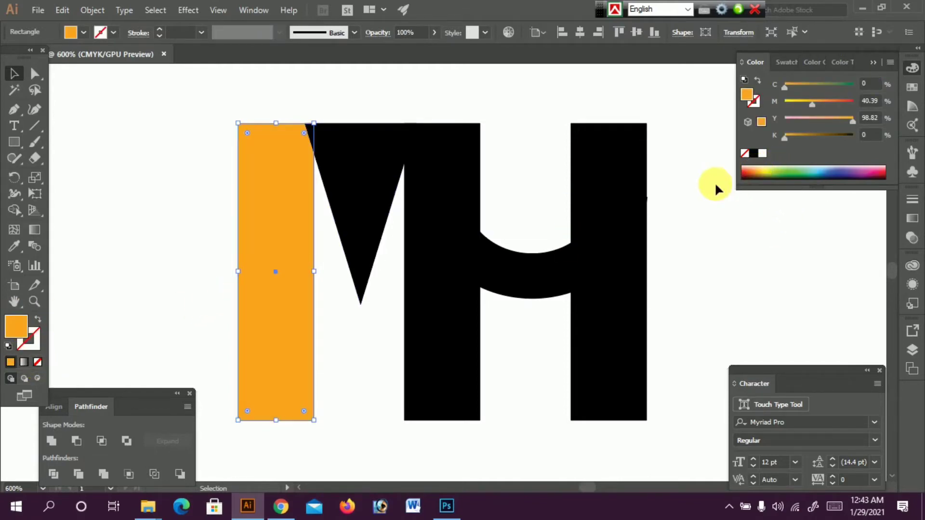
click(856, 101)
click(800, 84)
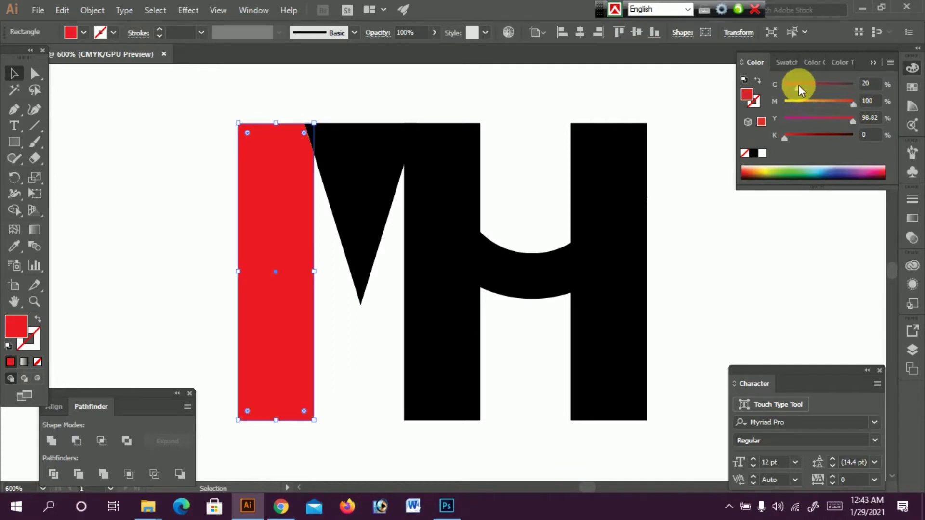
- Copy the first bar's red to the second bar with the Eyedropper and set its cyan to 0%
click(369, 178)
click(465, 197)
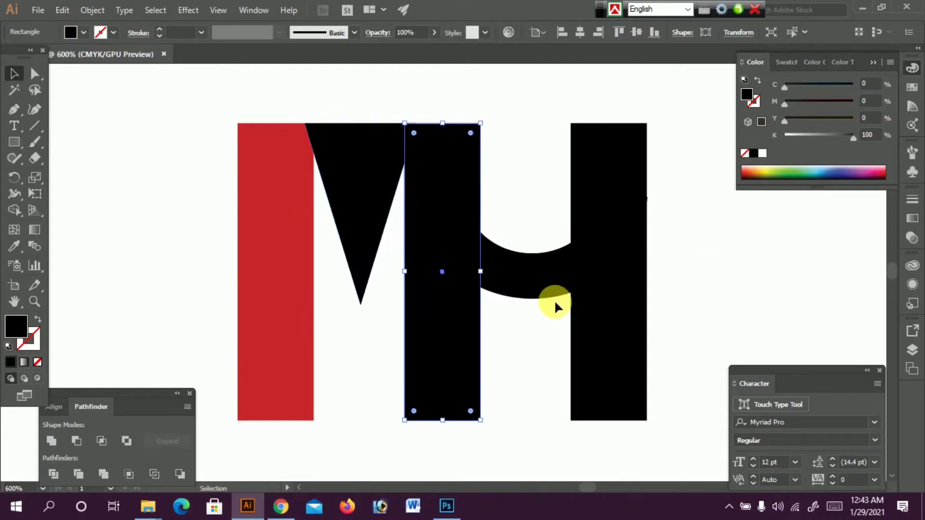
click(15, 246)
click(295, 241)
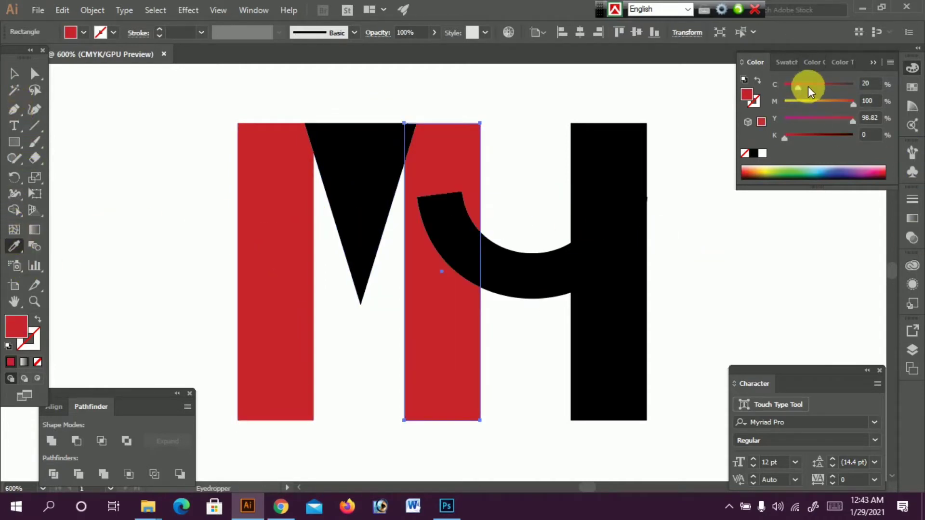
drag(808, 85, 770, 88)
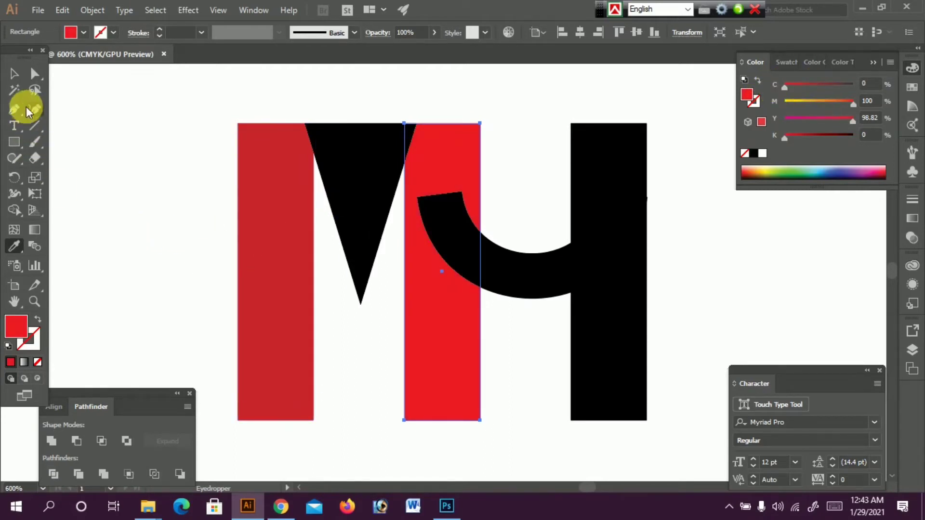
- Match the first bar's fill to the second bar's brighter red with the Eyedropper, and deselect it
click(21, 79)
click(290, 225)
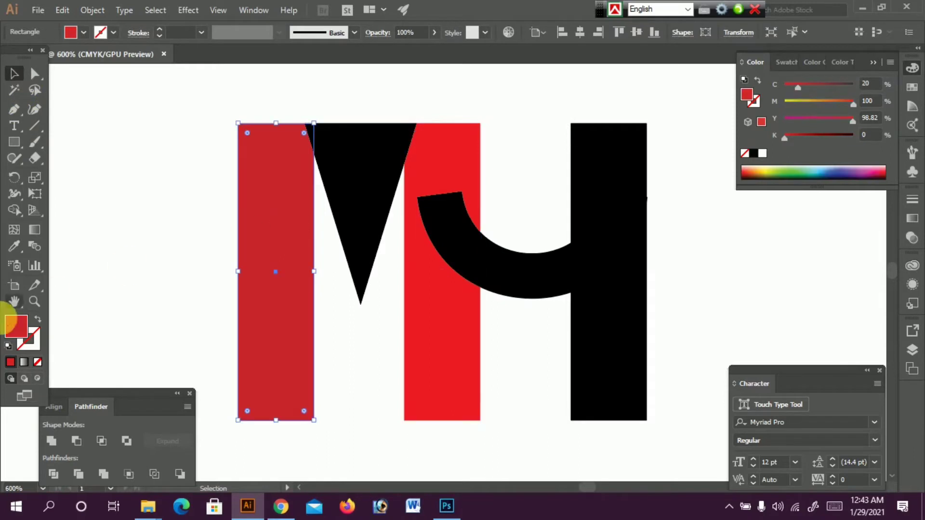
click(14, 247)
click(418, 316)
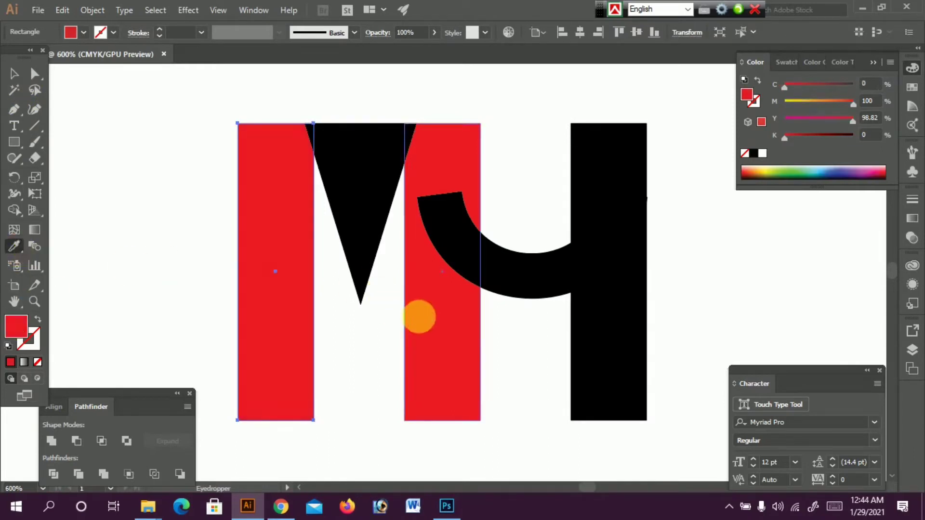
click(15, 74)
click(466, 115)
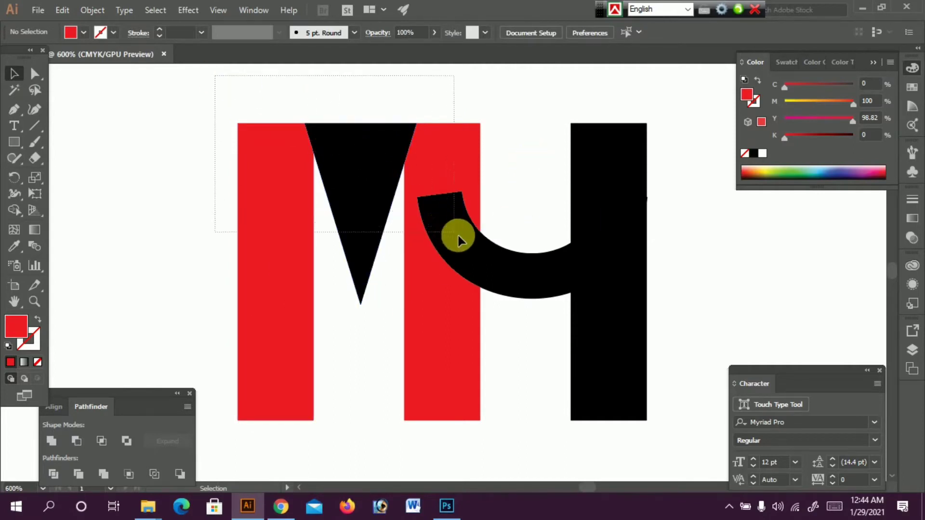
click(571, 189)
- Send the black triangle and the curved crossbar backward so they sit behind the red bars
click(351, 172)
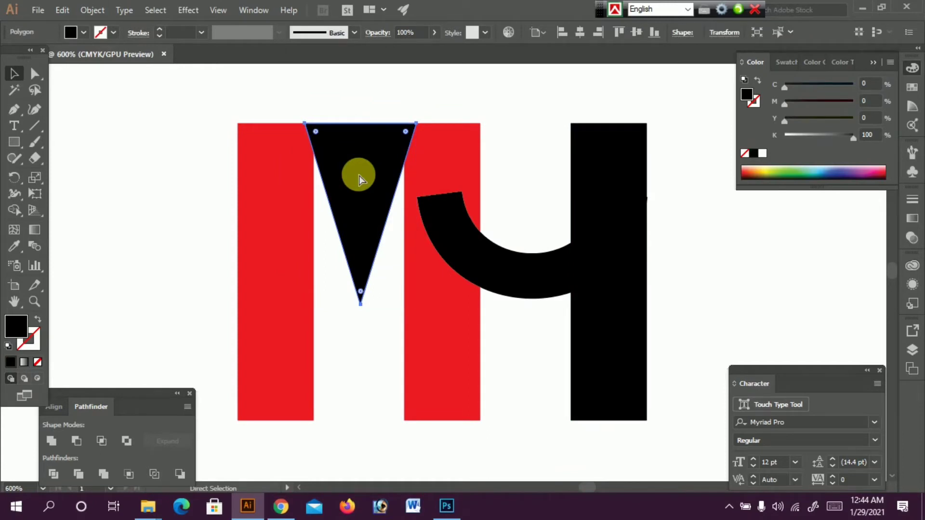
key(ctrl+bracketleft)
key(ctrl+bracketleft)
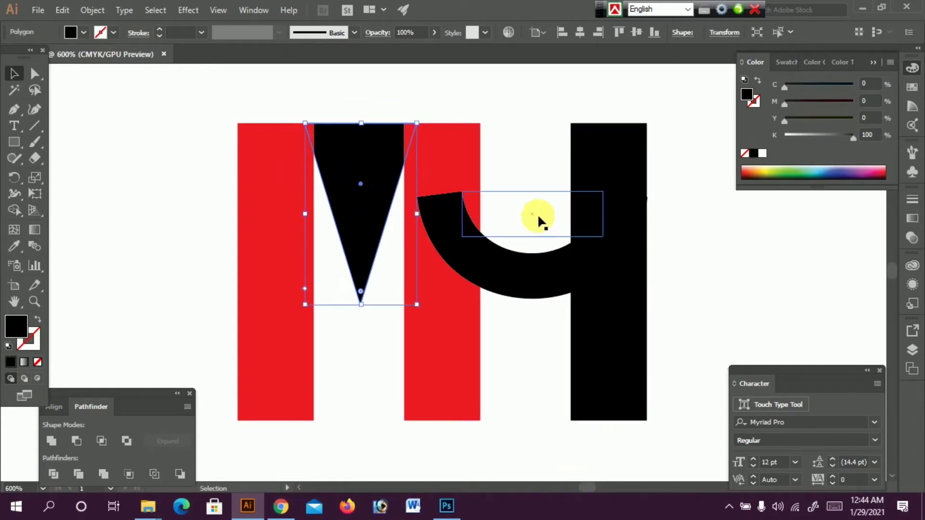
click(537, 213)
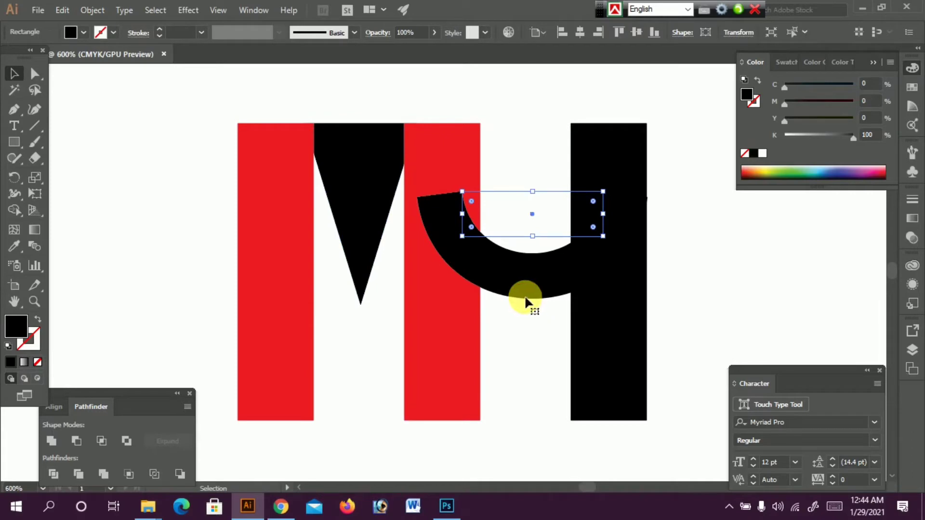
key(ctrl+bracketleft)
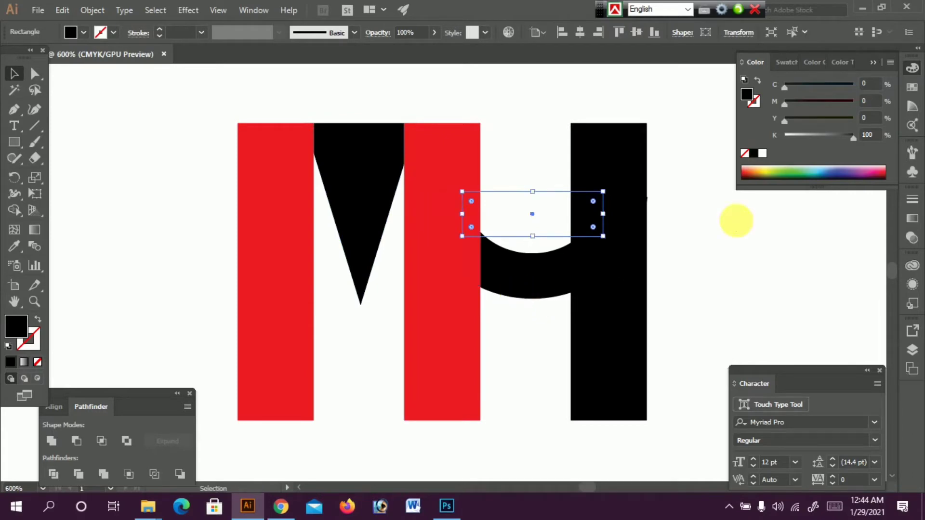
click(727, 210)
- Fill the third bar with yellow, C 0, M 0, Y 90.2, K 0, and deselect it
click(588, 181)
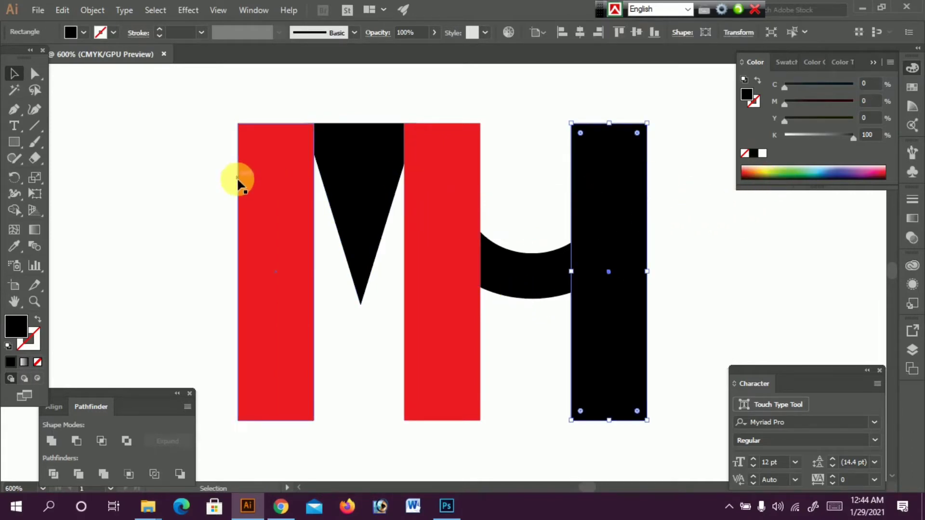
click(773, 172)
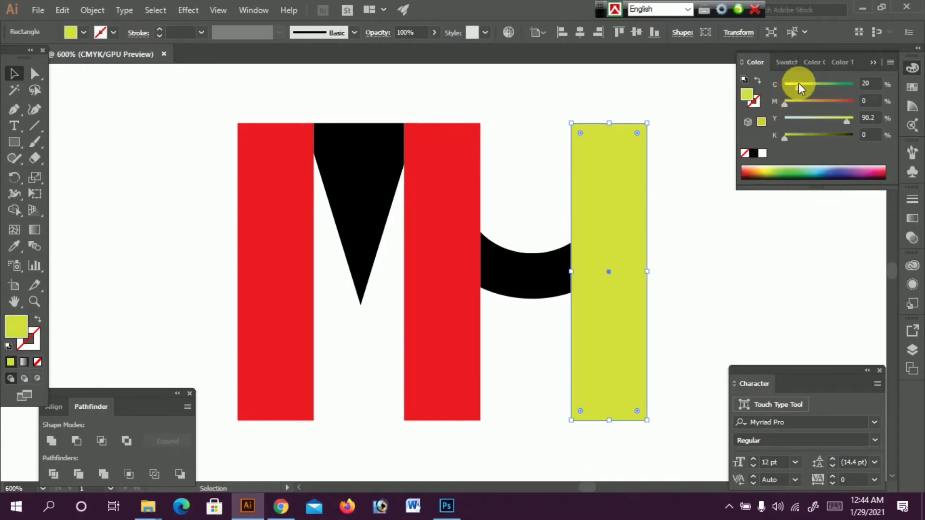
drag(798, 87, 786, 87)
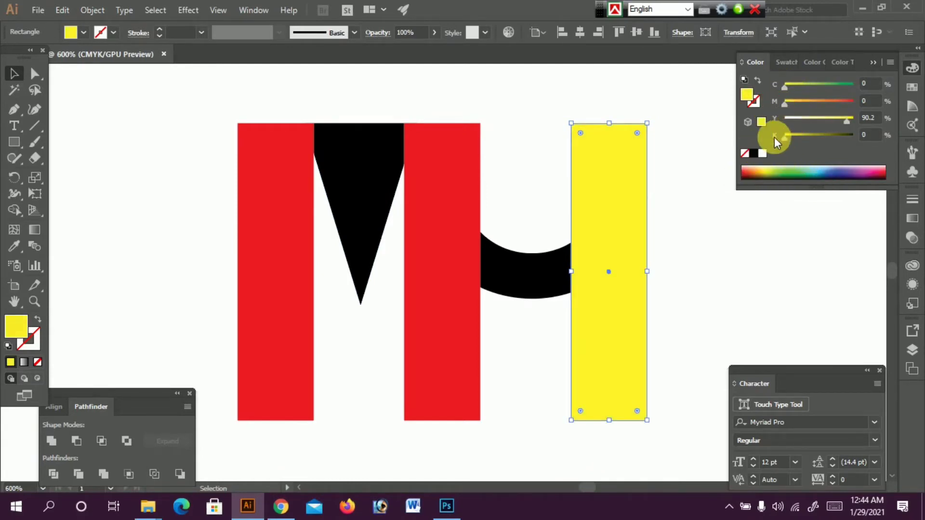
click(673, 249)
- Try white and green fills on the triangle, and settle on light blue, C 56.86, M 2.35, Y 0, K 0
key(ctrl+minus)
key(ctrl+minus)
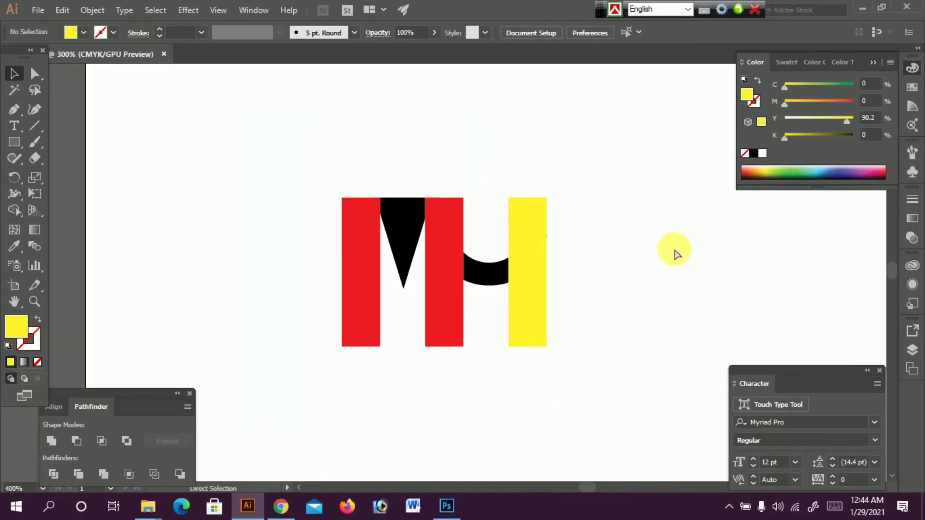
ctrl+click(404, 214)
drag(496, 291, 412, 217)
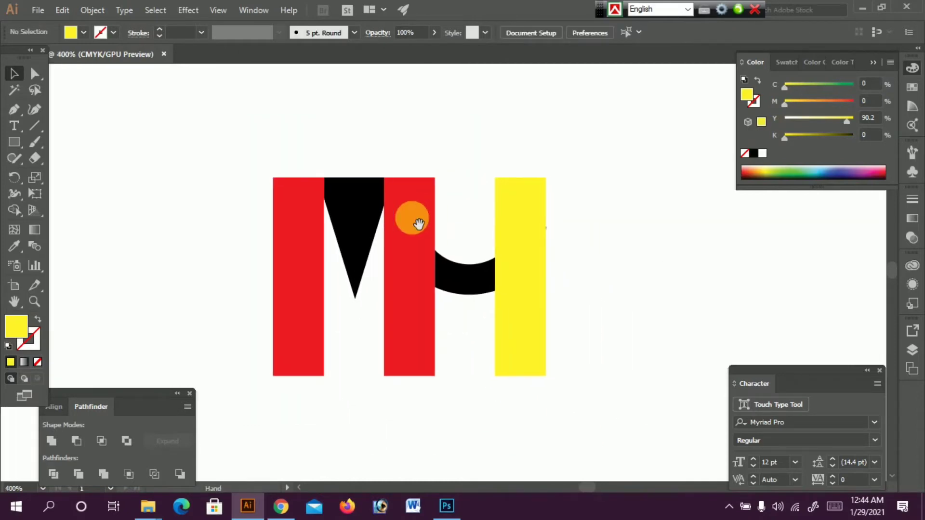
click(461, 282)
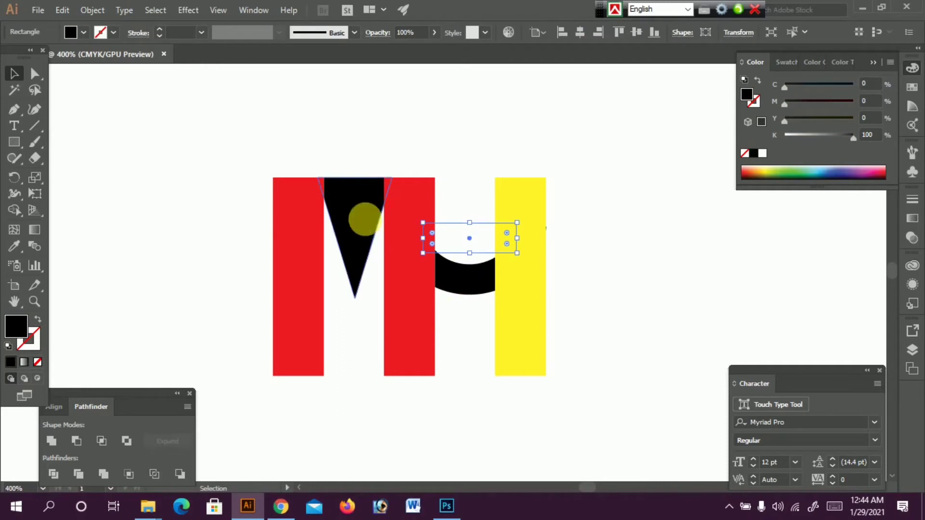
click(363, 215)
click(762, 154)
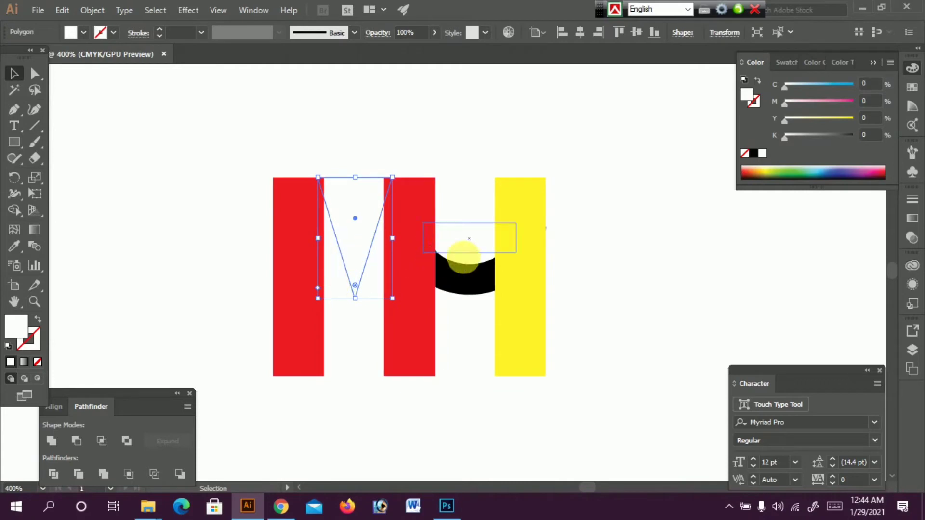
click(801, 180)
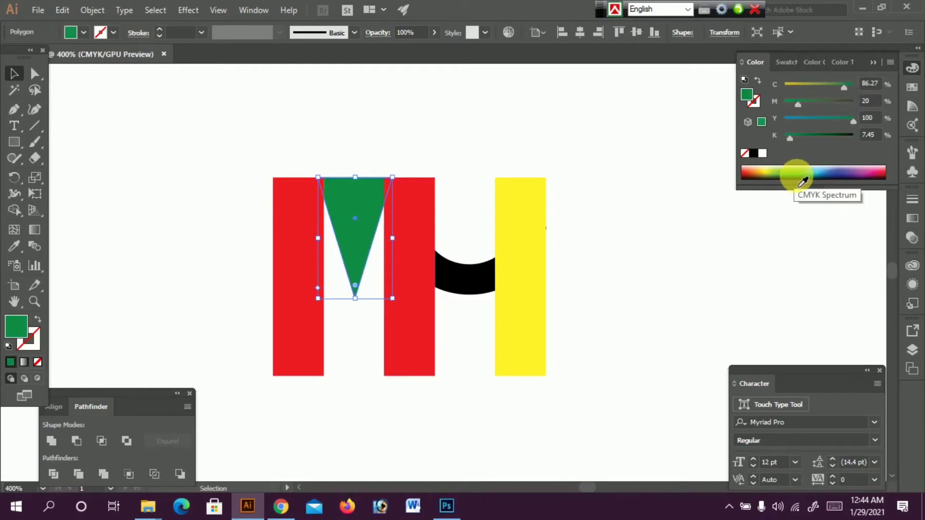
drag(798, 103, 775, 102)
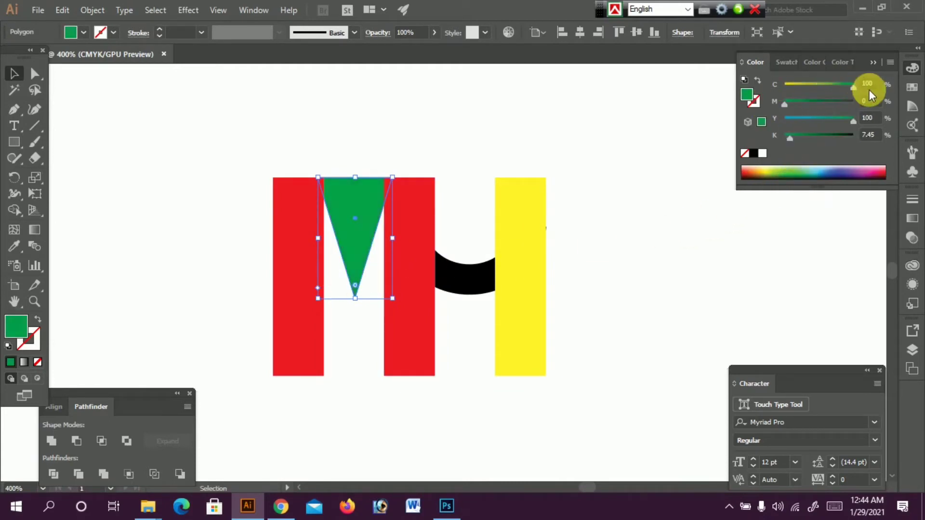
click(826, 175)
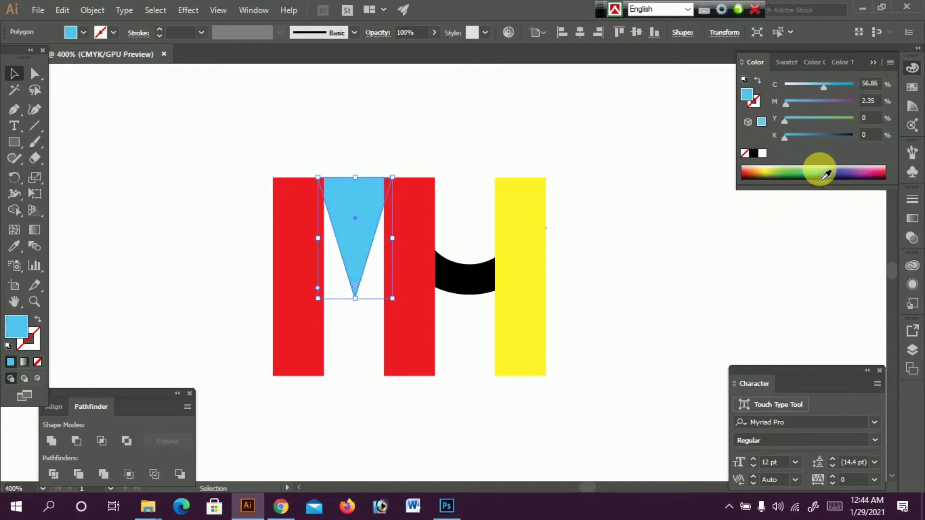
- Raise the triangle's cyan value to 100% for a stronger blue fill, and deselect it
drag(826, 83, 853, 84)
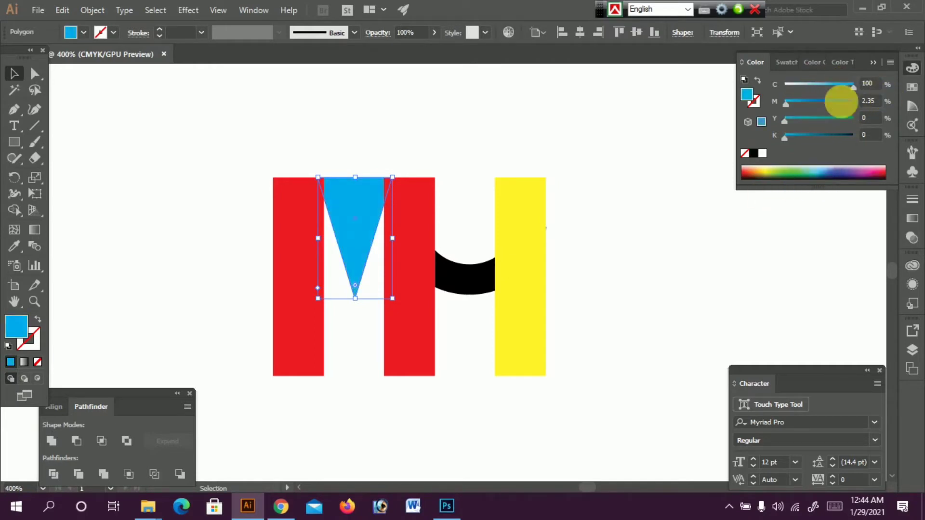
click(566, 118)
- Fill the curved crossbar with green, C 100, M 0, Y 100, K 0, and deselect it
ctrl+click(411, 257)
drag(452, 257, 415, 246)
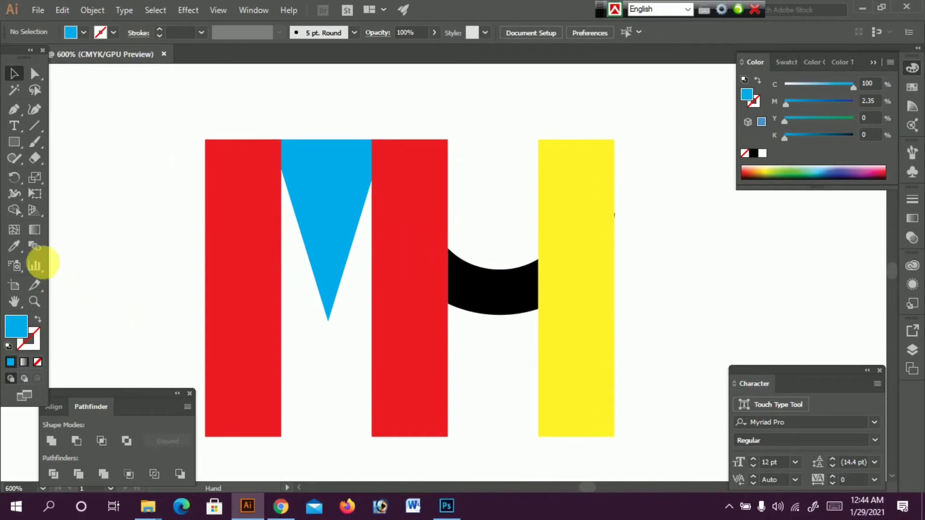
click(501, 298)
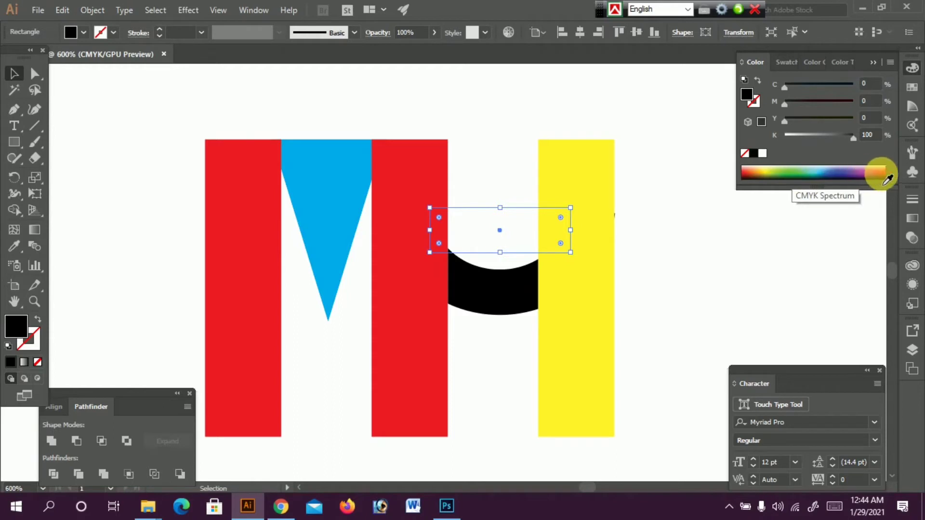
click(795, 179)
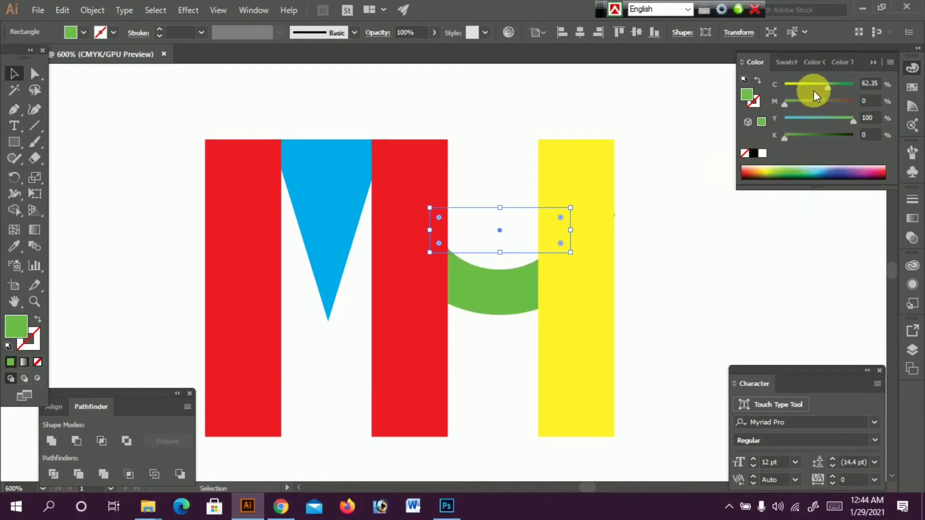
drag(822, 82, 857, 93)
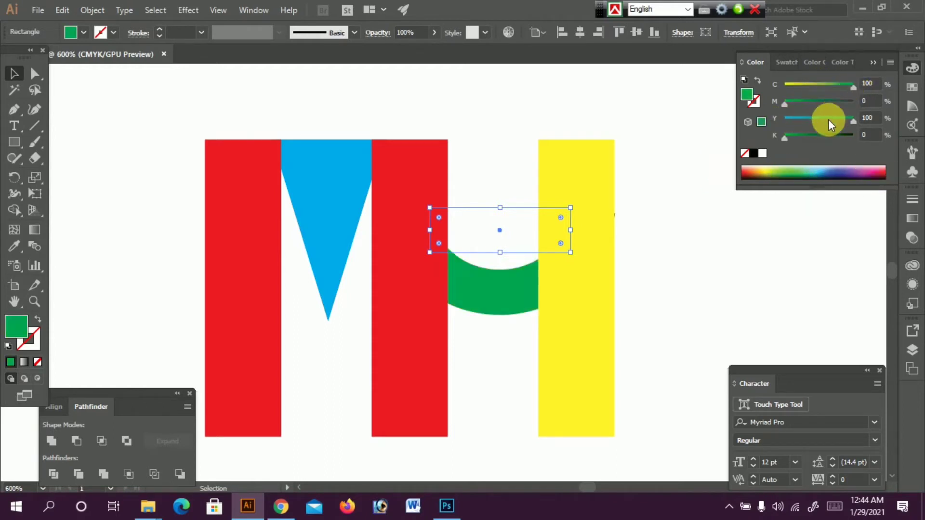
click(677, 262)
- Copy the first red bar in place on top of itself and narrow the copy to the bar's left half
drag(572, 271, 573, 252)
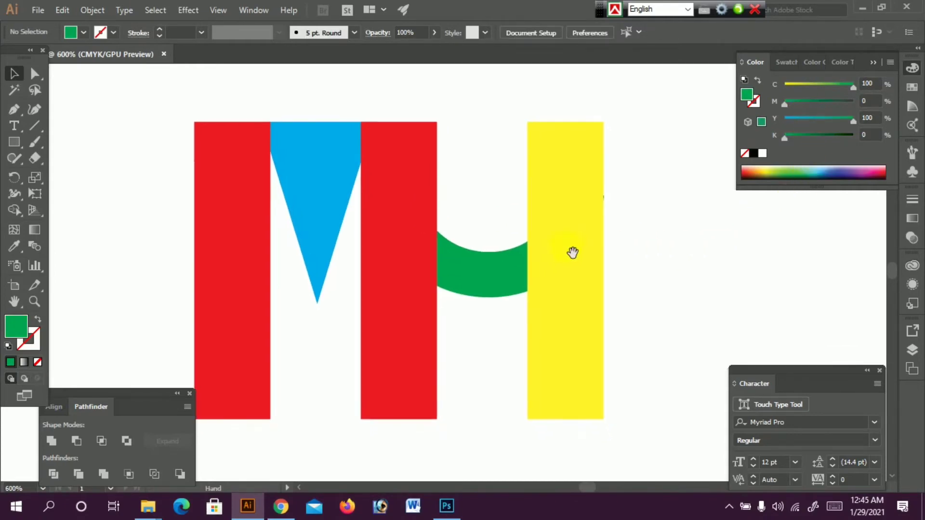
key(ctrl+minus)
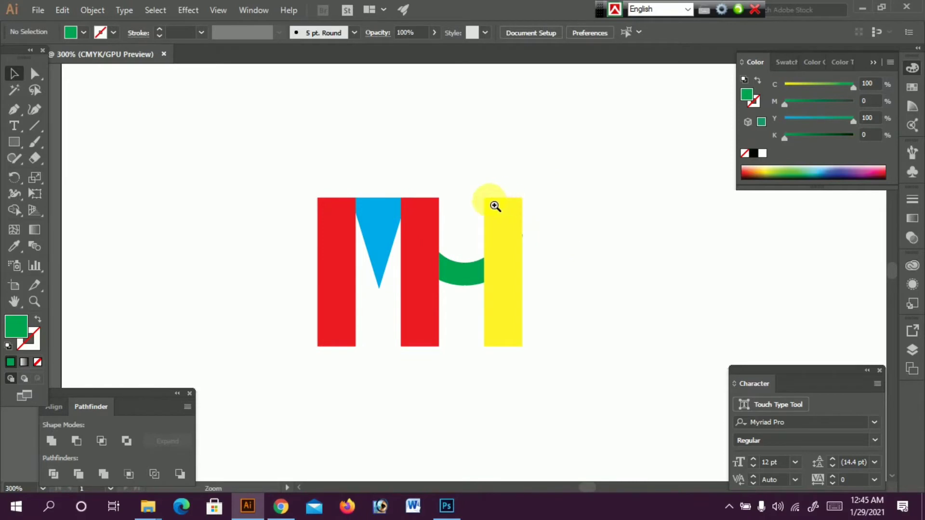
click(413, 285)
drag(402, 276, 326, 276)
drag(403, 301, 416, 302)
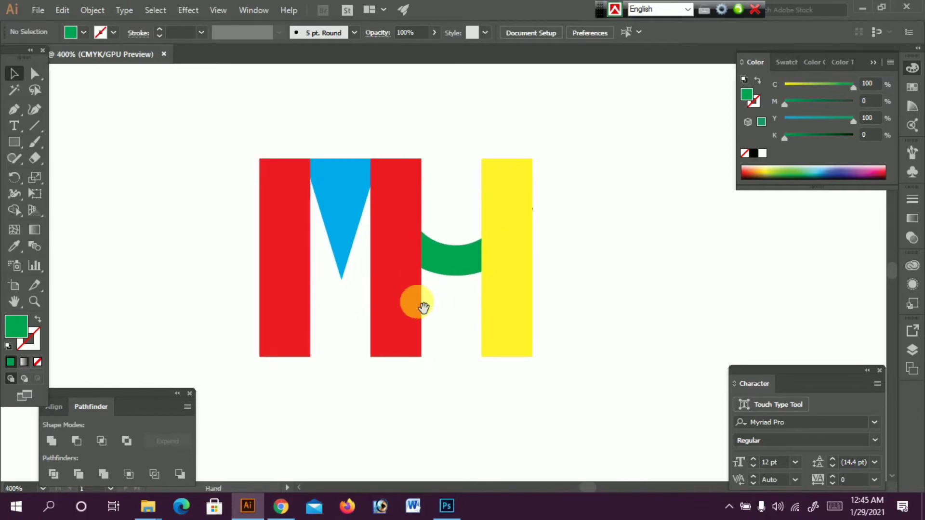
click(339, 289)
drag(347, 288, 307, 312)
click(301, 277)
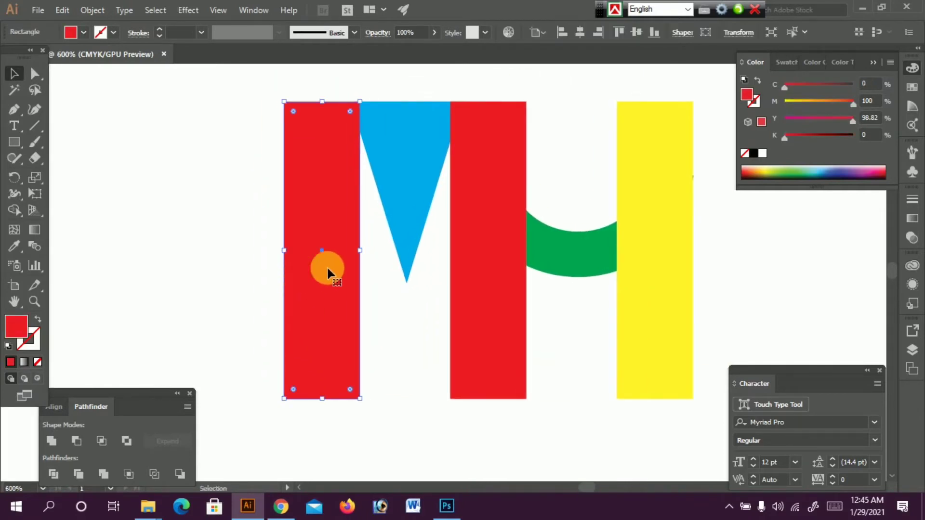
key(a)
key(v)
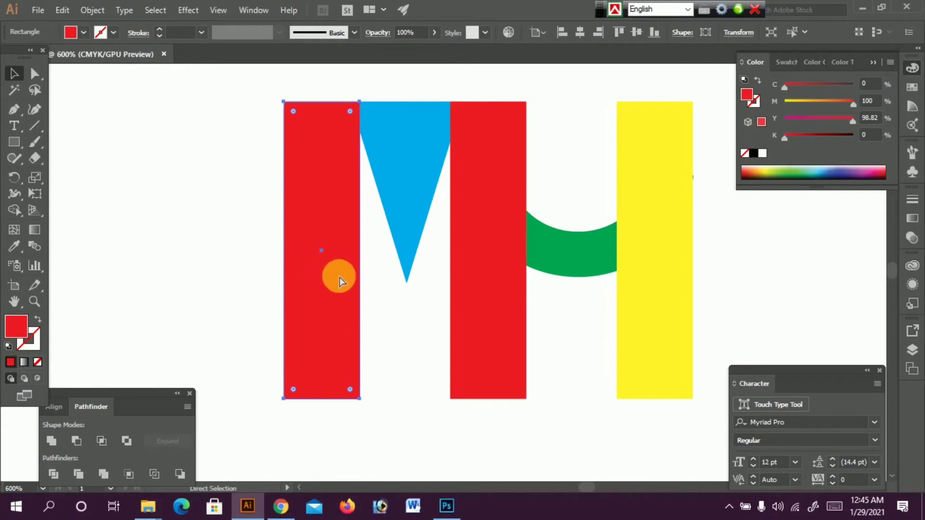
drag(360, 250, 329, 255)
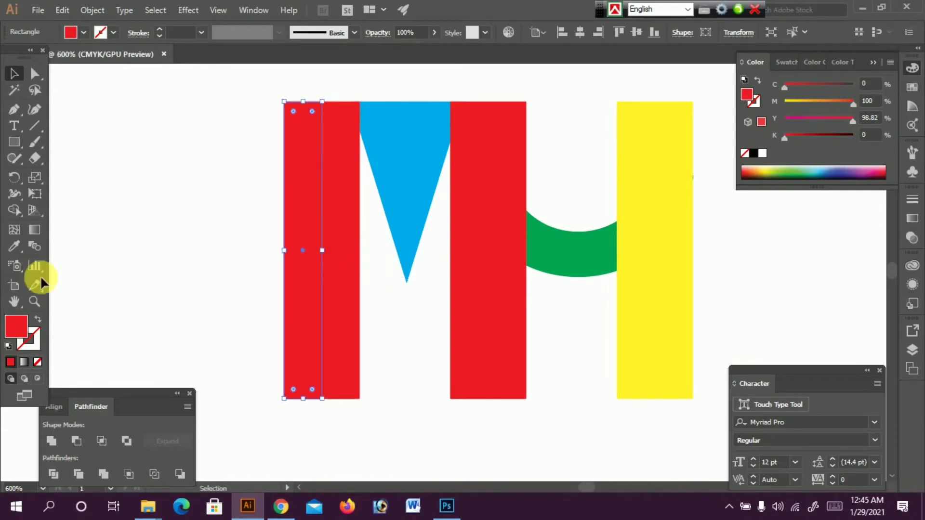
- Darken the half-width copy's red by setting its cyan to 23%, and deselect it
drag(797, 84, 816, 85)
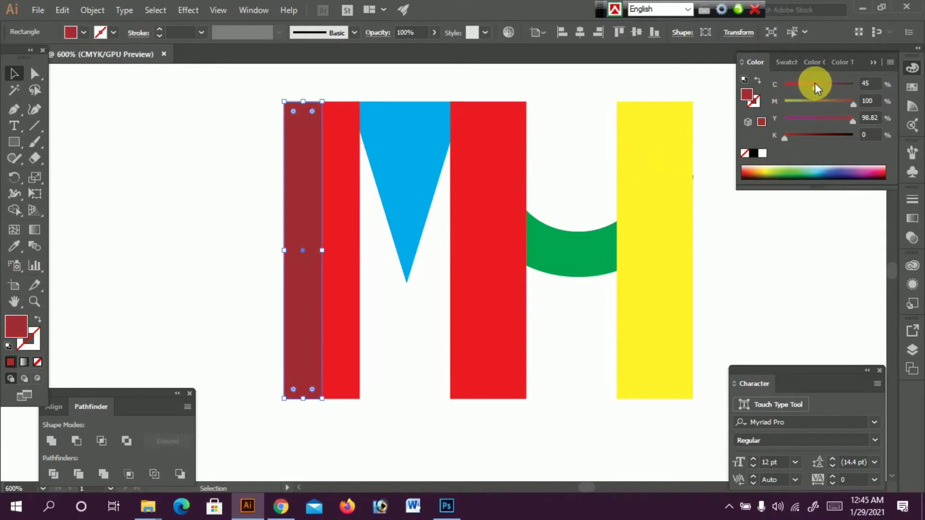
drag(797, 85, 799, 87)
click(182, 173)
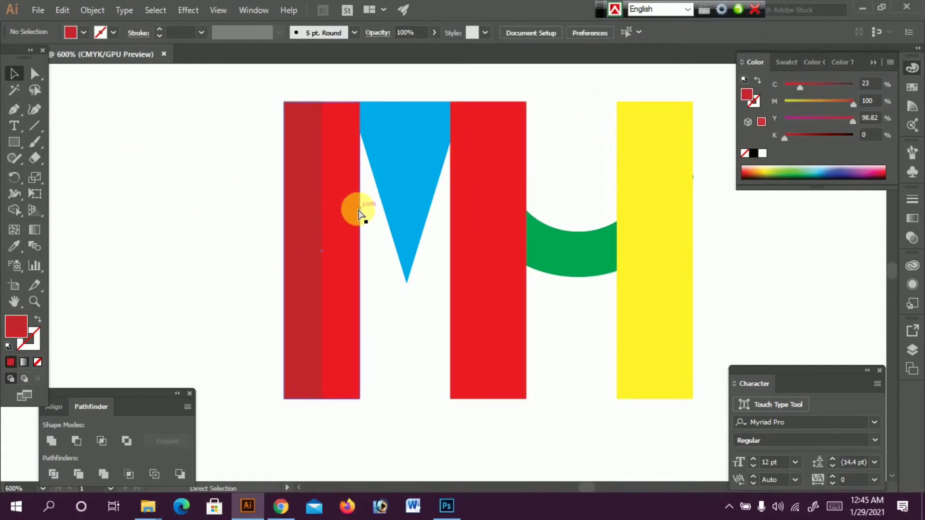
- Examine the coloured monogram and the right edge of the yellow bar where the curved crossbar passes behind it
key(ctrl+minus)
key(ctrl+minus)
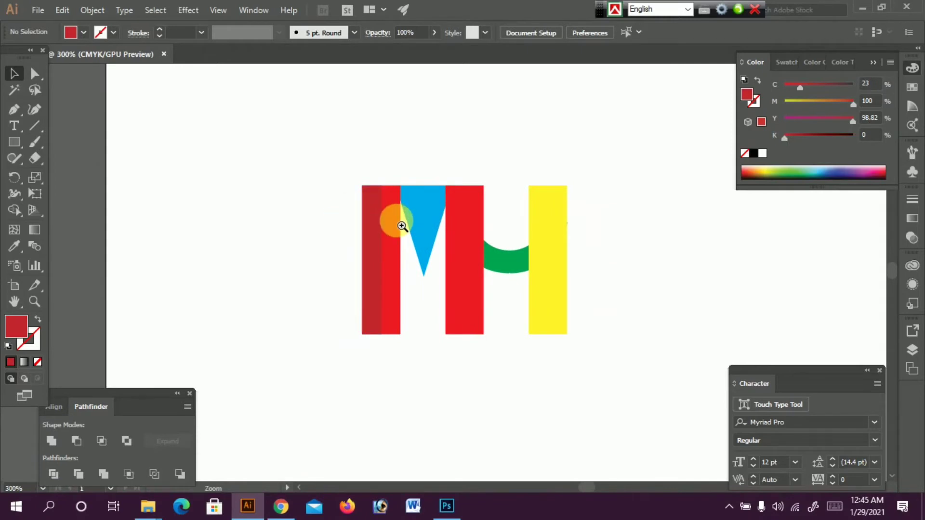
ctrl+click(397, 220)
drag(413, 213, 436, 188)
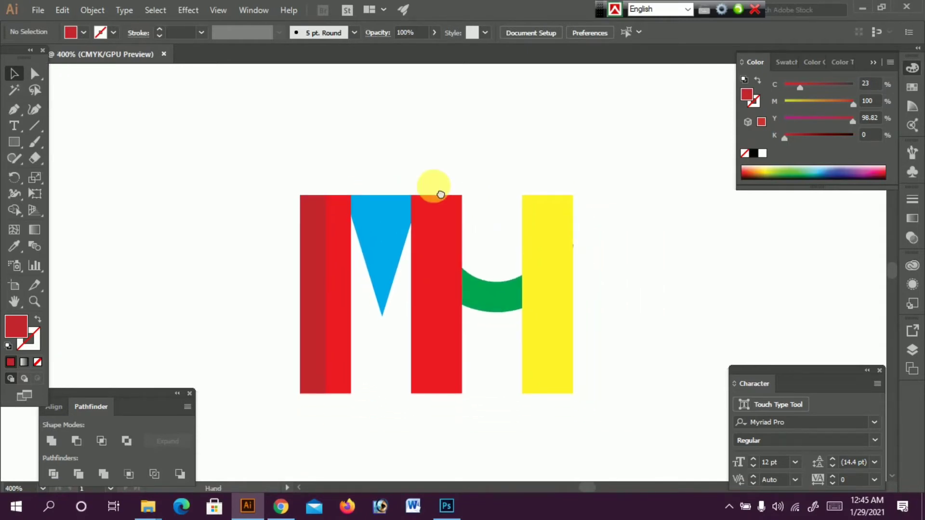
ctrl+click(560, 226)
ctrl+click(559, 226)
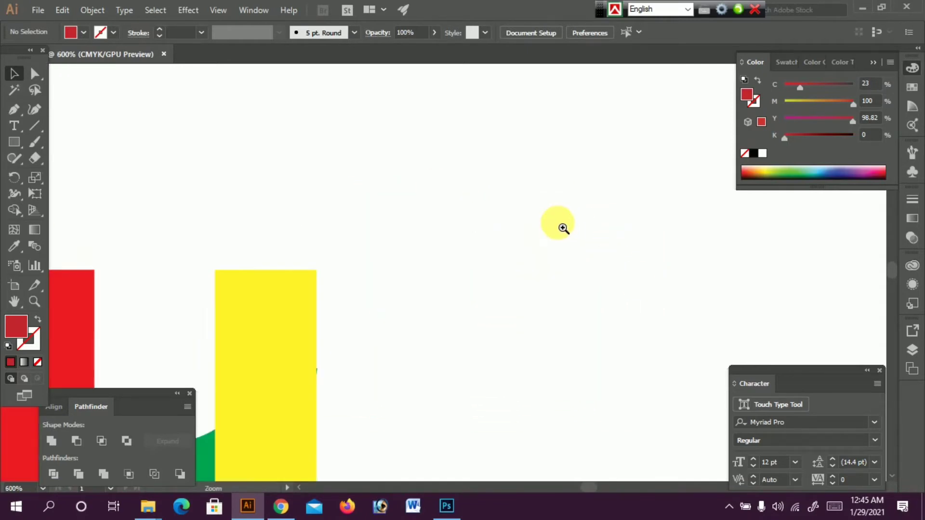
drag(570, 278, 691, 230)
drag(406, 282, 570, 409)
click(202, 426)
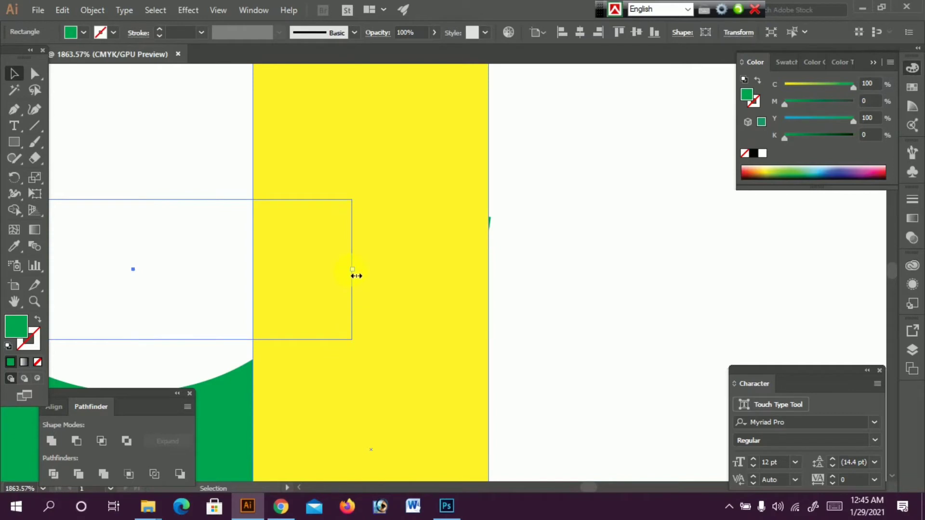
click(524, 248)
key(ctrl+1)
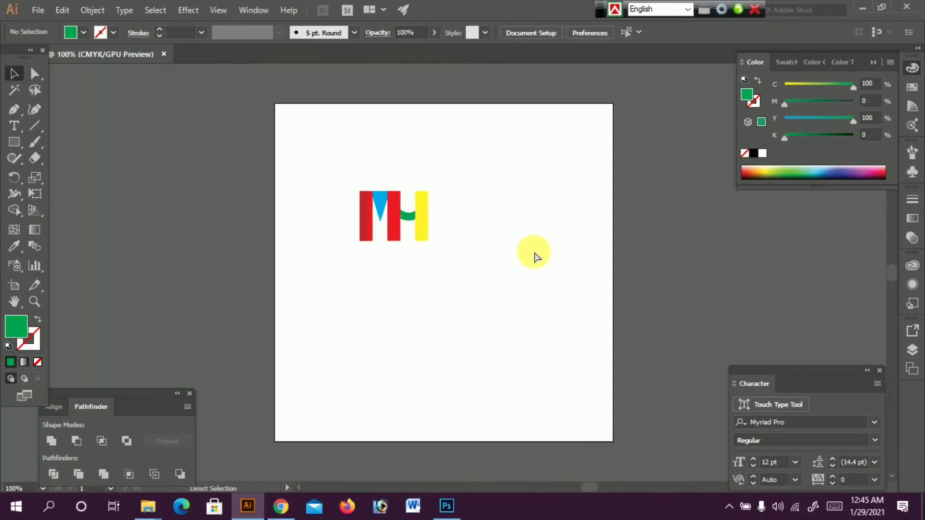
right_click(534, 252)
ctrl+double_click(412, 244)
drag(463, 231, 381, 210)
drag(525, 196, 543, 189)
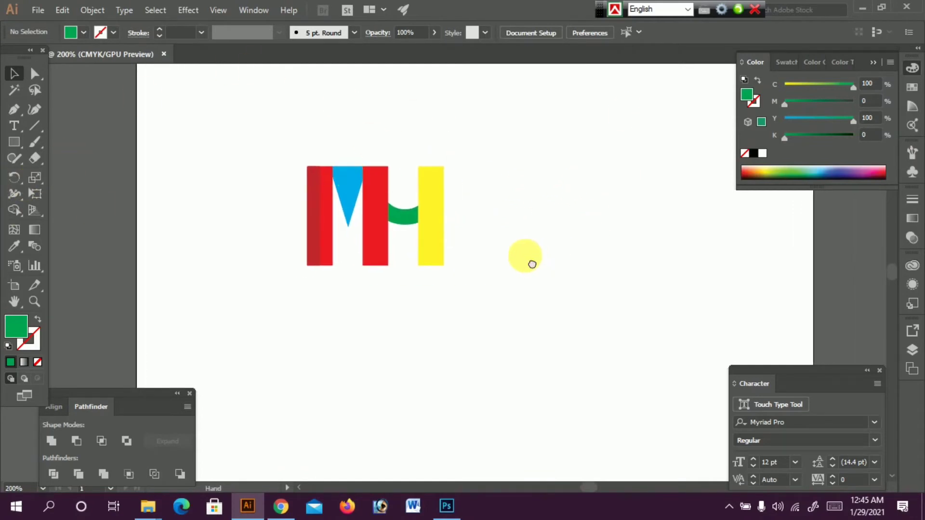
drag(531, 264, 500, 214)
drag(455, 245, 441, 211)
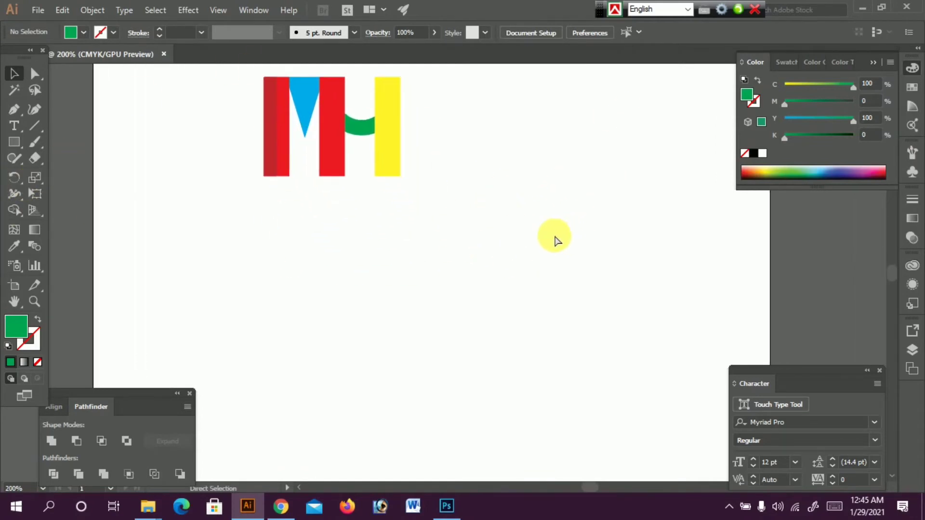
key(ctrl+v)
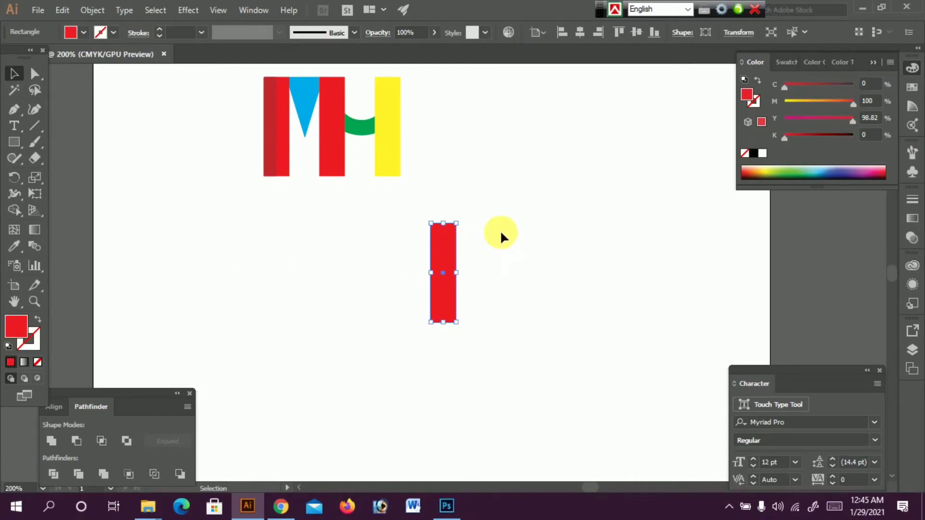
key(Delete)
drag(367, 239, 387, 279)
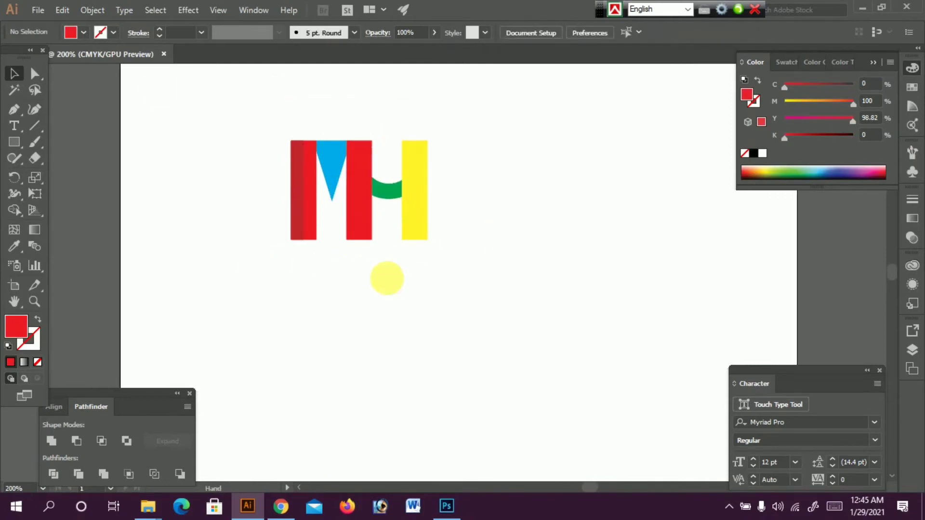
- Start placing an external file and browse to the Freelancing Work folder on New Volume (E:)
click(38, 9)
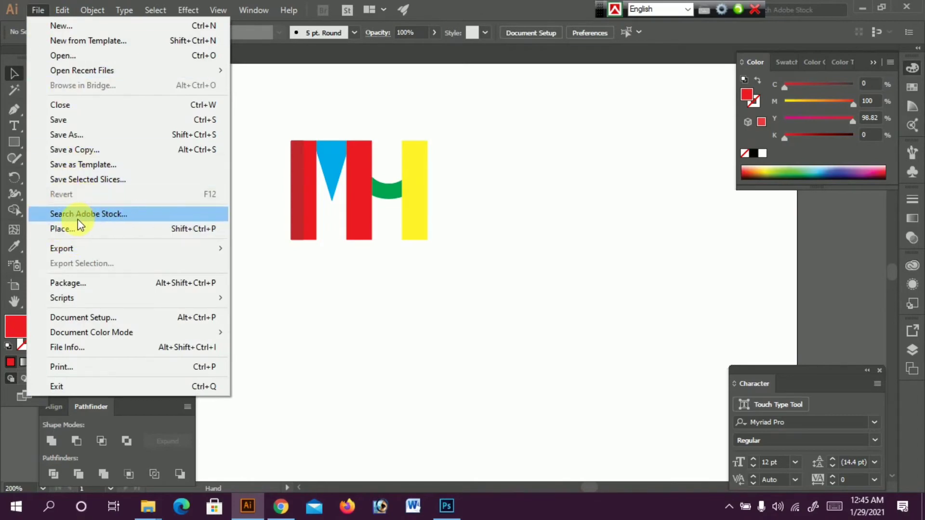
click(62, 230)
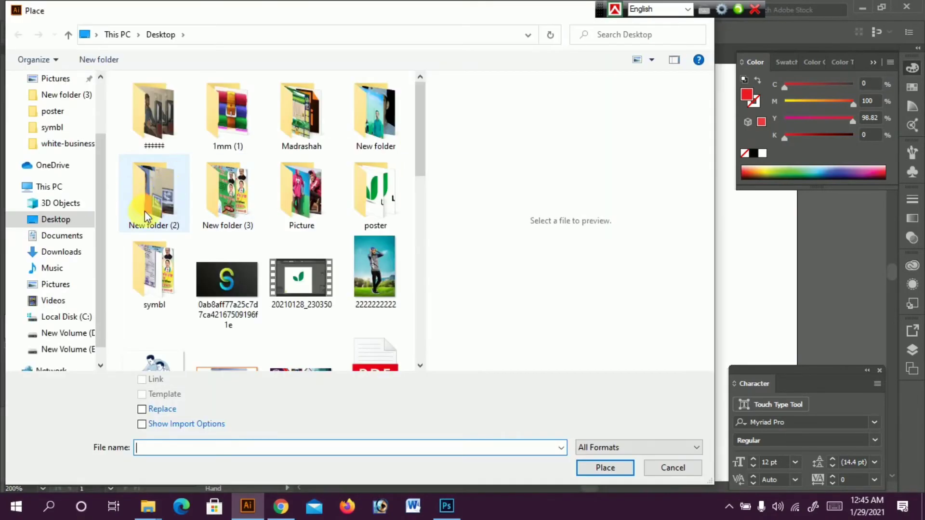
click(57, 189)
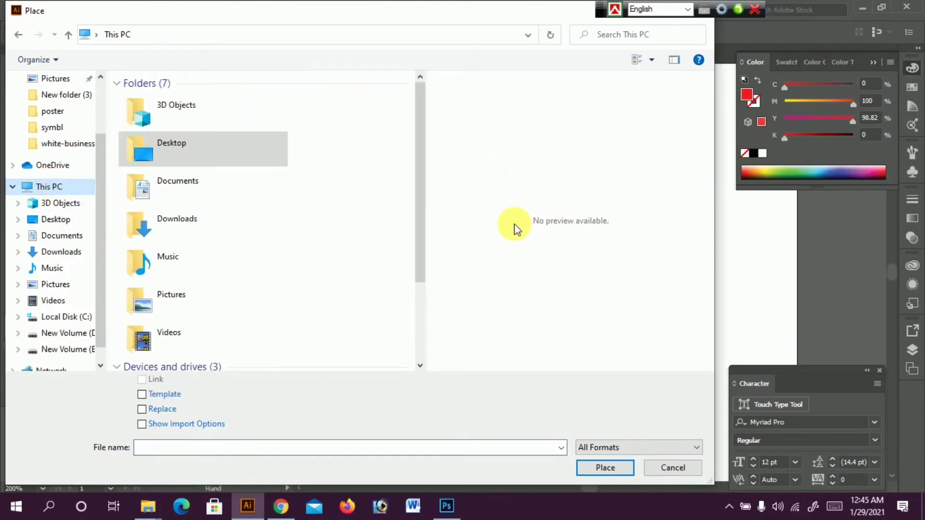
scroll(182, 244, down, 3)
double_click(166, 349)
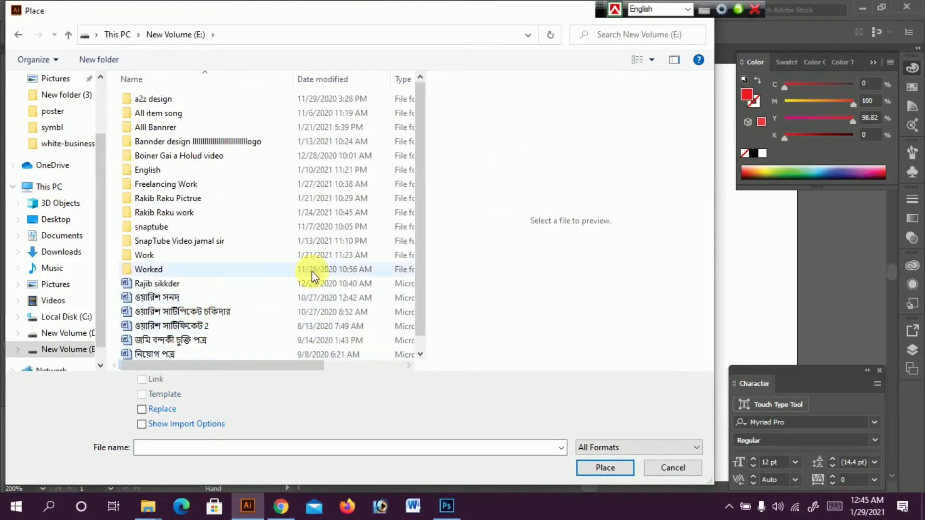
scroll(241, 260, down, 1)
scroll(176, 238, up, 1)
click(148, 186)
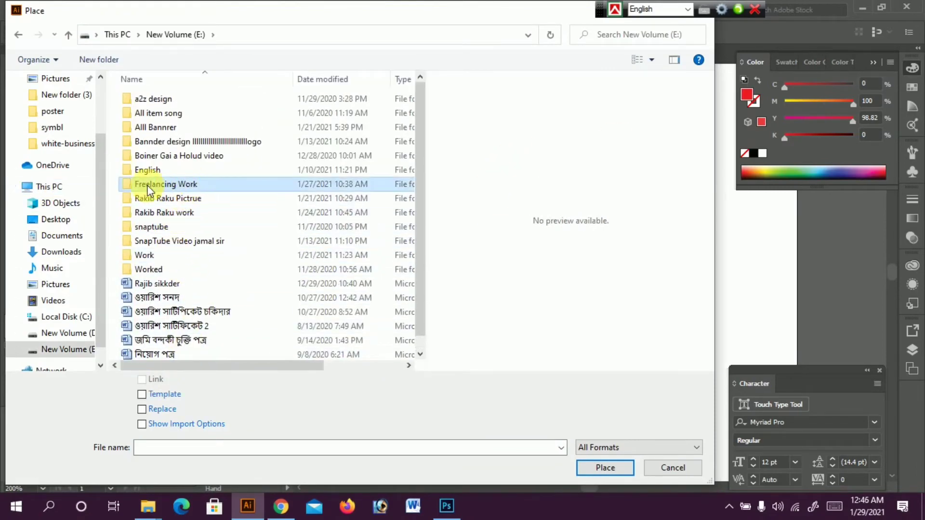
double_click(188, 184)
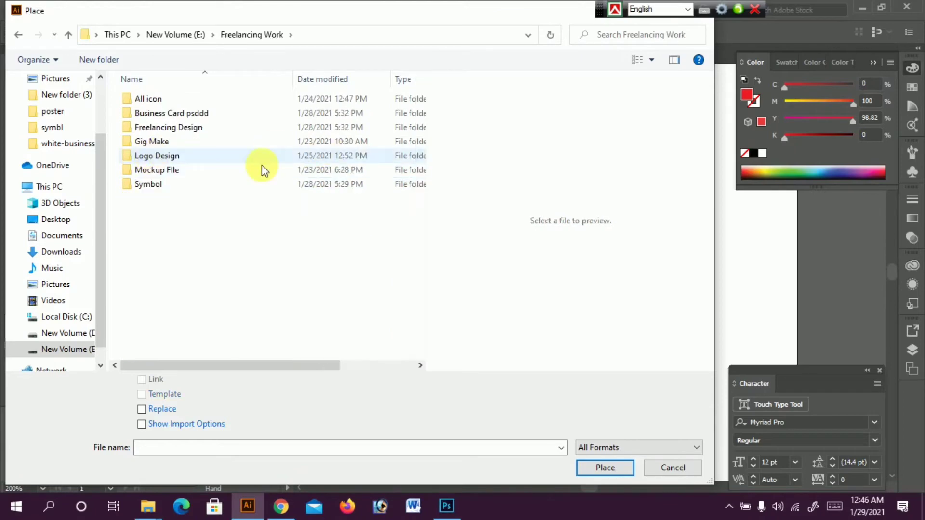
- Browse through Mockup FIle and Logo Mockup to the inner Logo folder of logo images
click(177, 174)
double_click(177, 179)
double_click(183, 127)
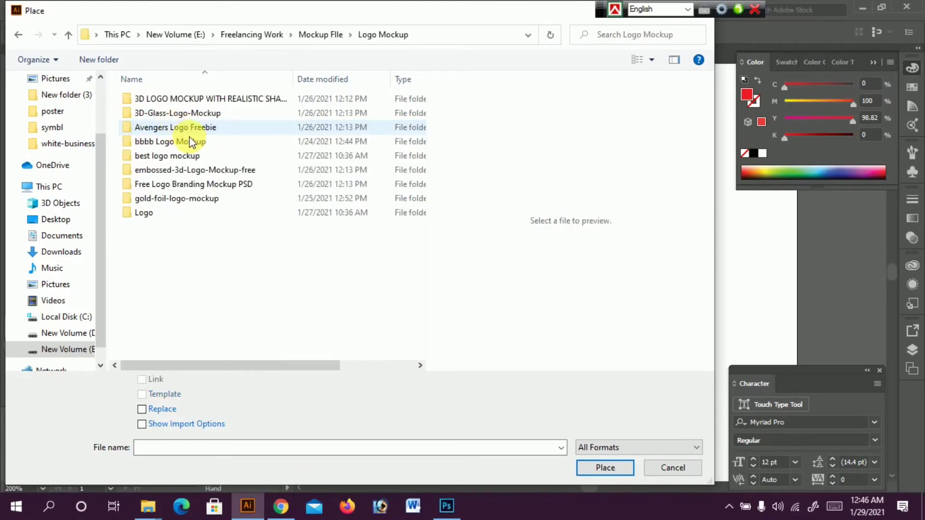
click(147, 213)
double_click(146, 214)
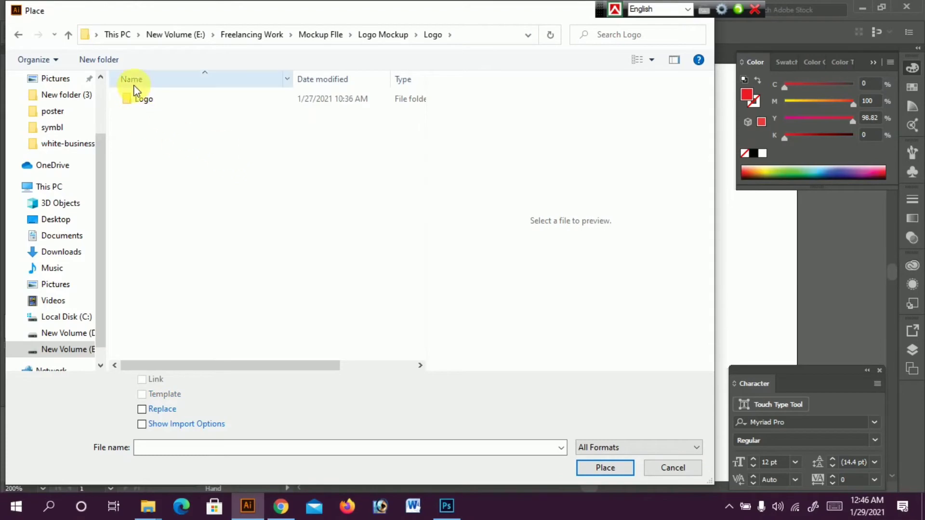
click(148, 96)
double_click(148, 97)
- Browse the innermost Logo folder and choose the purple headphones image 42 (2) for placement as a linked file
scroll(180, 159, down, 6)
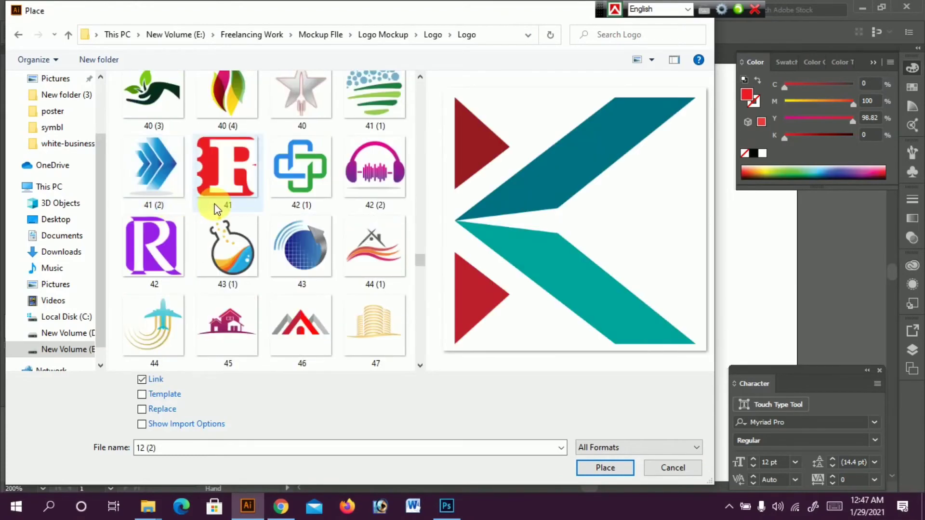
scroll(222, 201, down, 5)
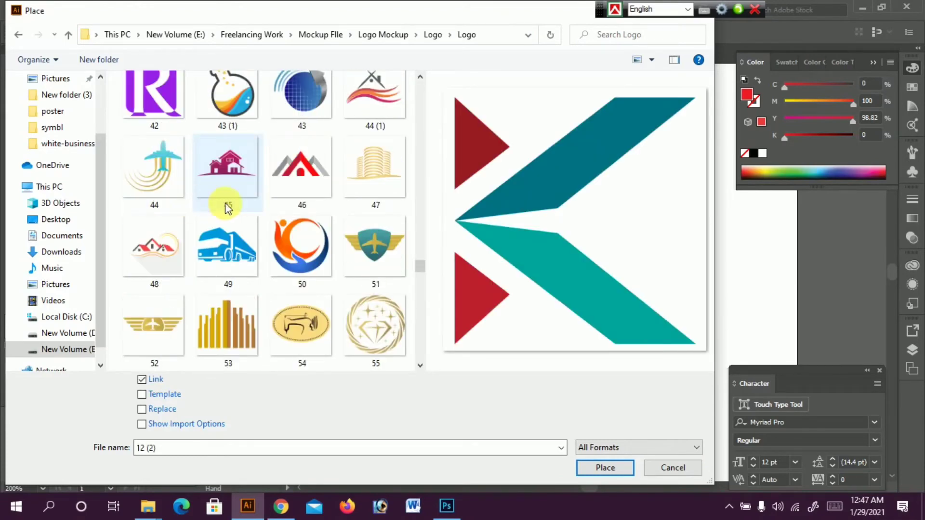
scroll(326, 168, up, 2)
click(379, 116)
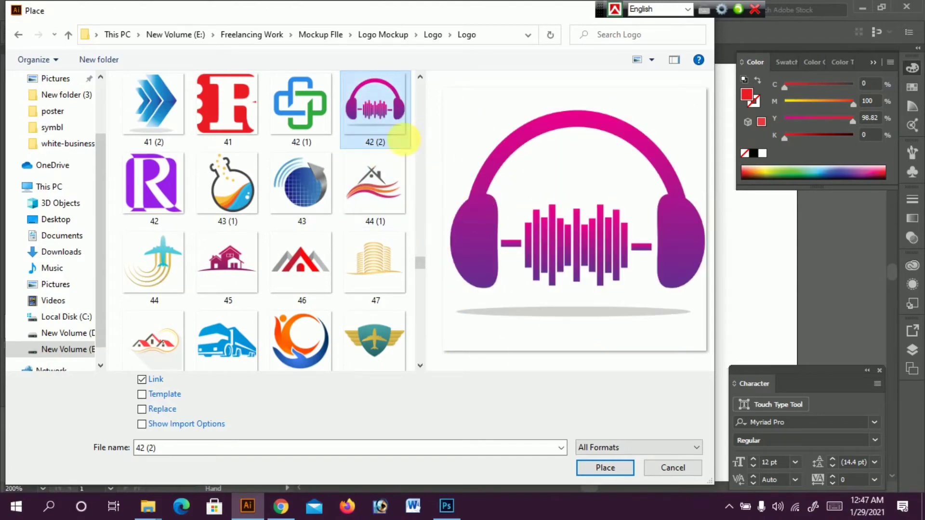
click(600, 468)
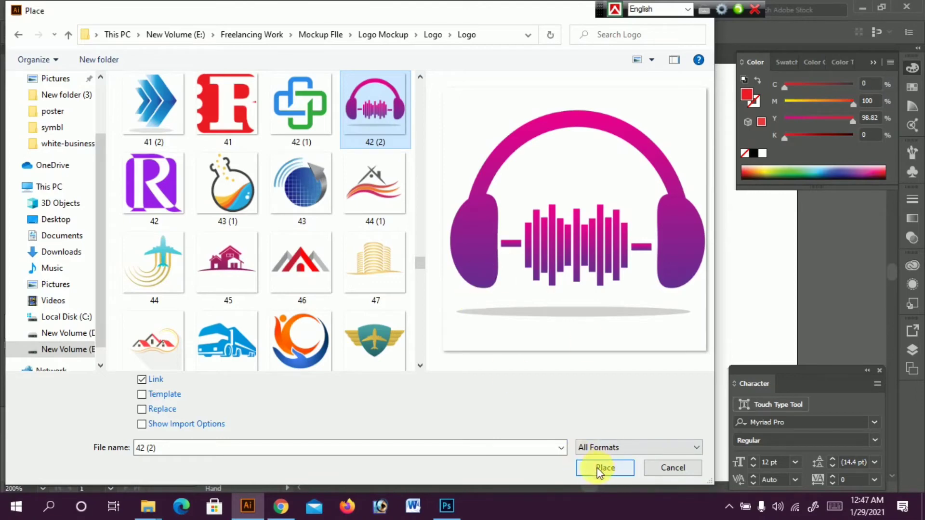
click(601, 469)
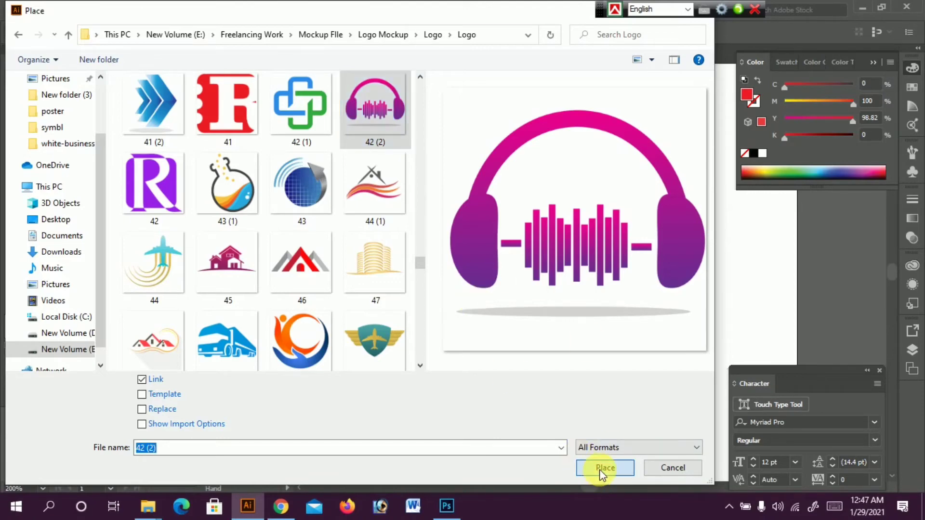
- Place the headphones image on the artboard just beyond the lower part of the yellow bar
drag(451, 178, 575, 299)
key(space)
drag(368, 190, 417, 306)
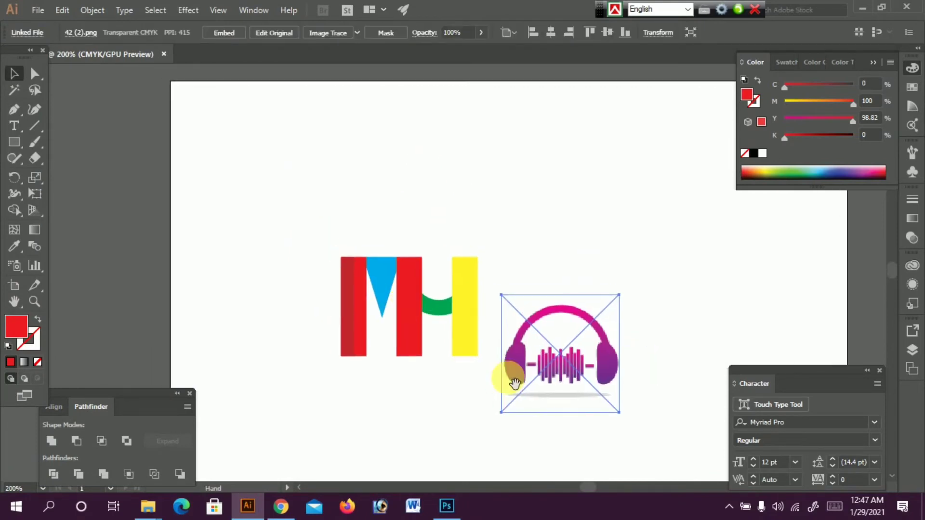
- Move the headphones image directly above the MH monogram and reduce its height slightly
drag(538, 334, 443, 149)
click(447, 190)
drag(465, 104, 464, 111)
key(space)
drag(475, 166, 470, 221)
click(467, 232)
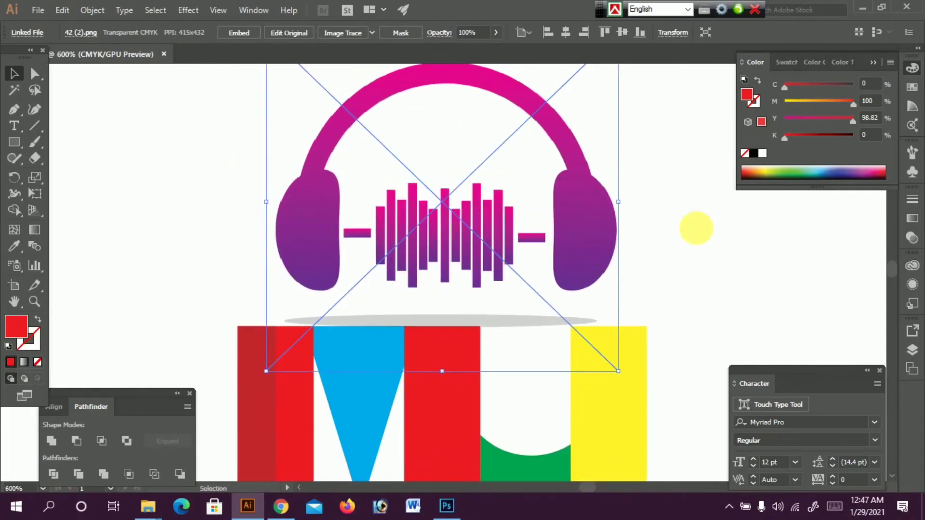
- Widen the headphones image slightly towards the monogram's width, nudge it left to centre it over the bars, and deselect it
click(696, 228)
key(a)
click(511, 205)
key(ctrl+minus)
key(ctrl+minus)
key(ctrl+minus)
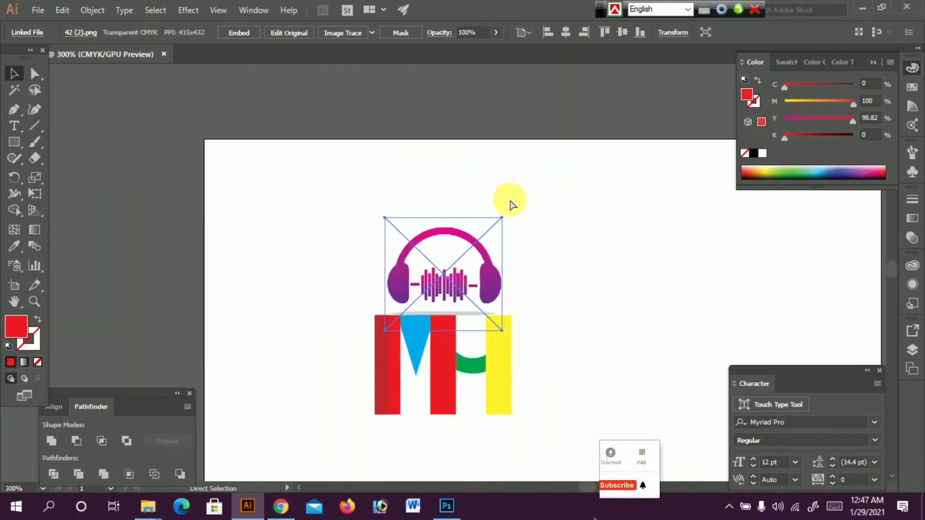
key(v)
drag(503, 274, 511, 276)
key(Left)
key(Left)
key(Left)
key(Left)
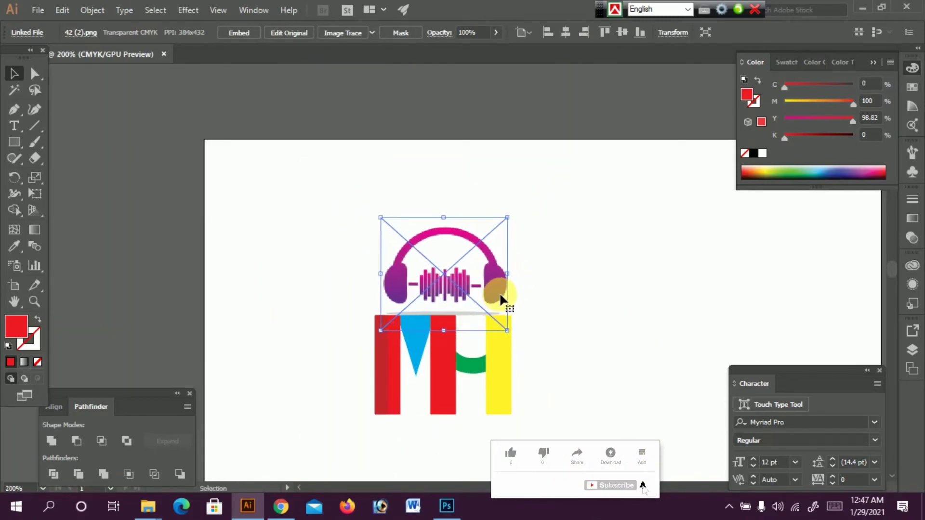
click(565, 265)
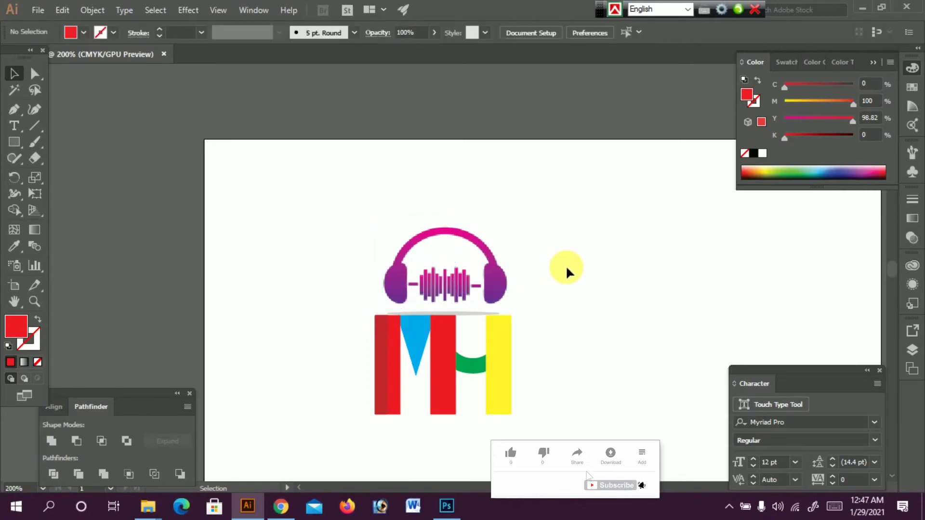
- Examine the composition of the headphones image and the MH monogram together
key(ctrl+minus)
key(ctrl+space)
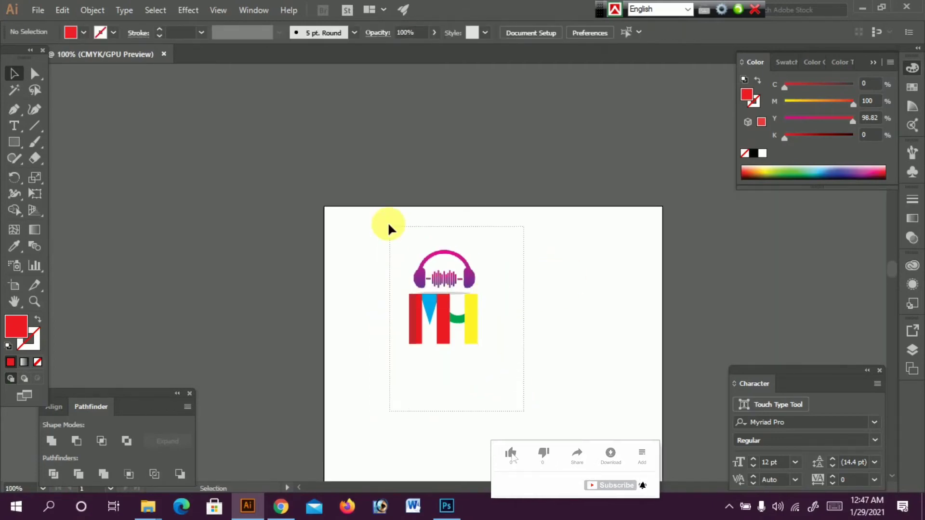
drag(389, 227, 388, 225)
drag(449, 274, 489, 318)
key(ctrl+space)
click(518, 378)
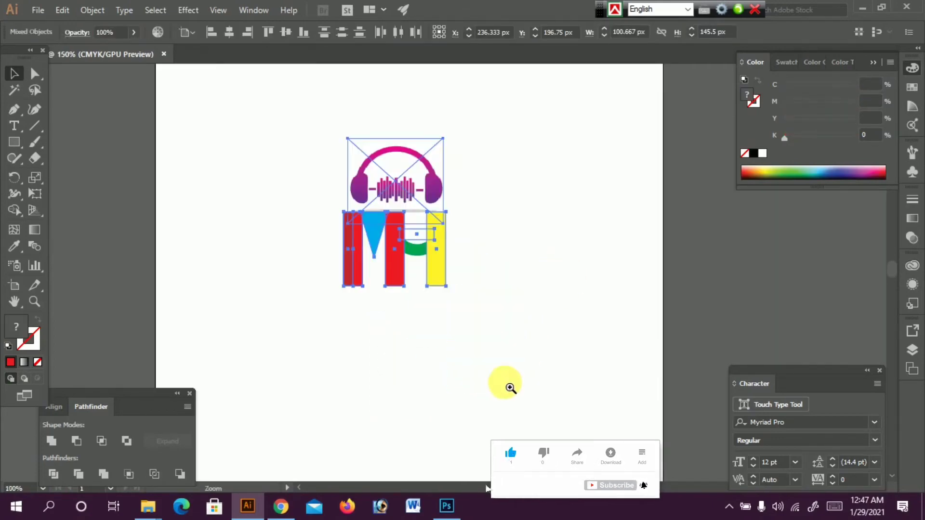
click(456, 364)
drag(424, 287, 462, 354)
click(452, 315)
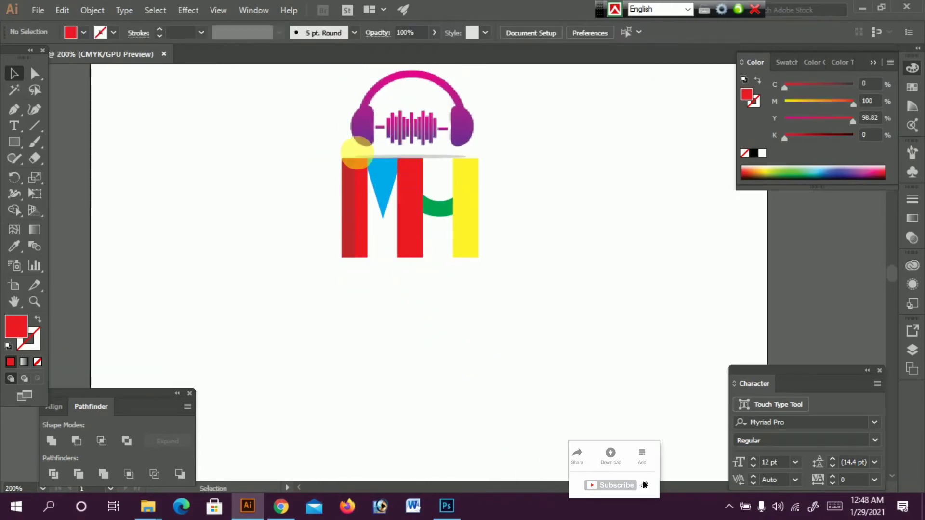
- Shorten the blue triangle by raising its lower tip, and deselect it
click(380, 208)
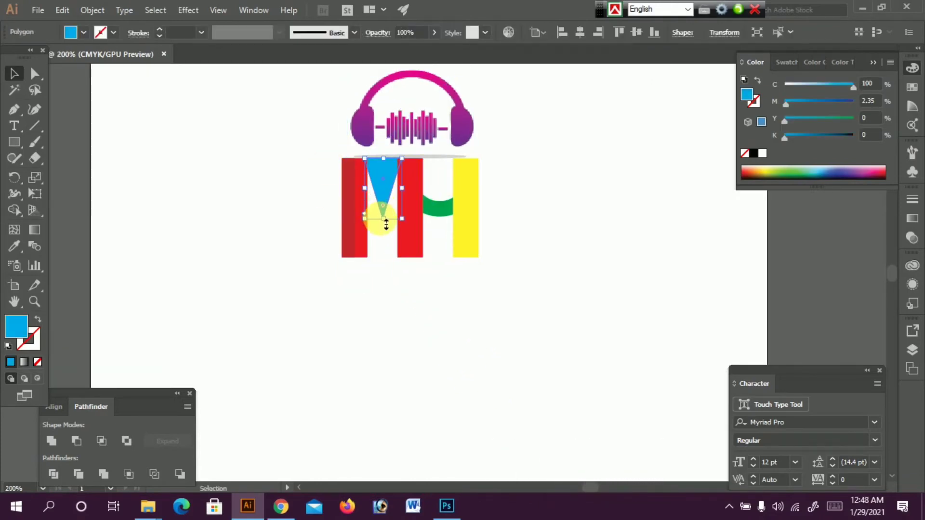
drag(386, 222, 384, 208)
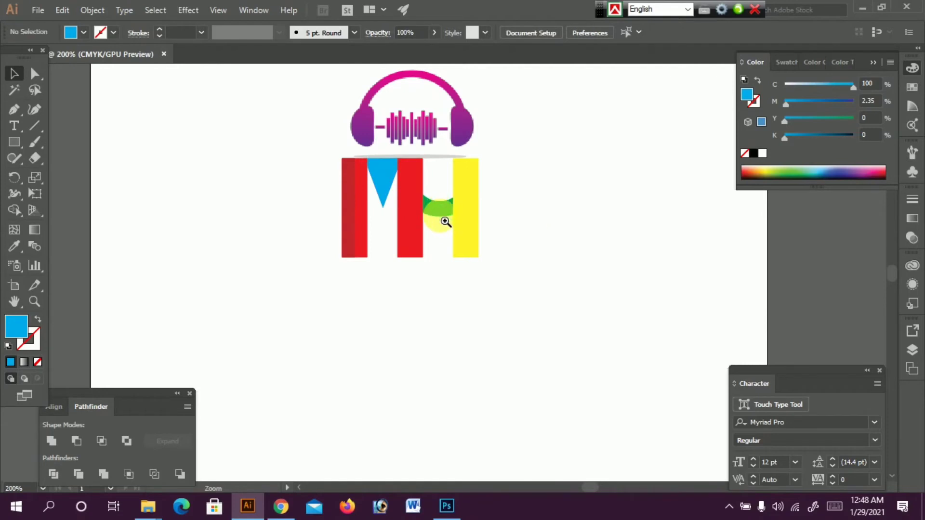
ctrl+click(441, 220)
key(ctrl+minus)
key(ctrl+minus)
key(ctrl+minus)
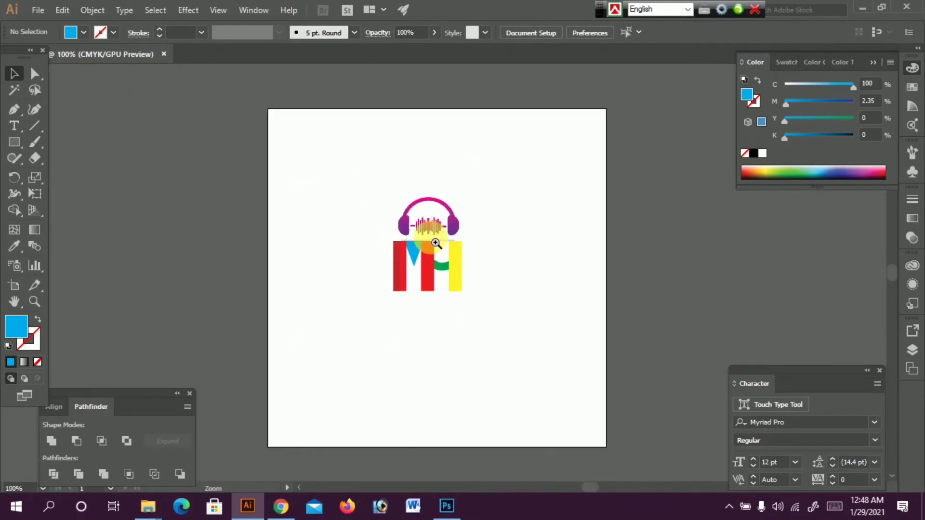
- Add the text "MUSiC HABIT" below the monogram and enlarge it to about 16.6 pt
ctrl+click(389, 329)
drag(476, 273, 426, 359)
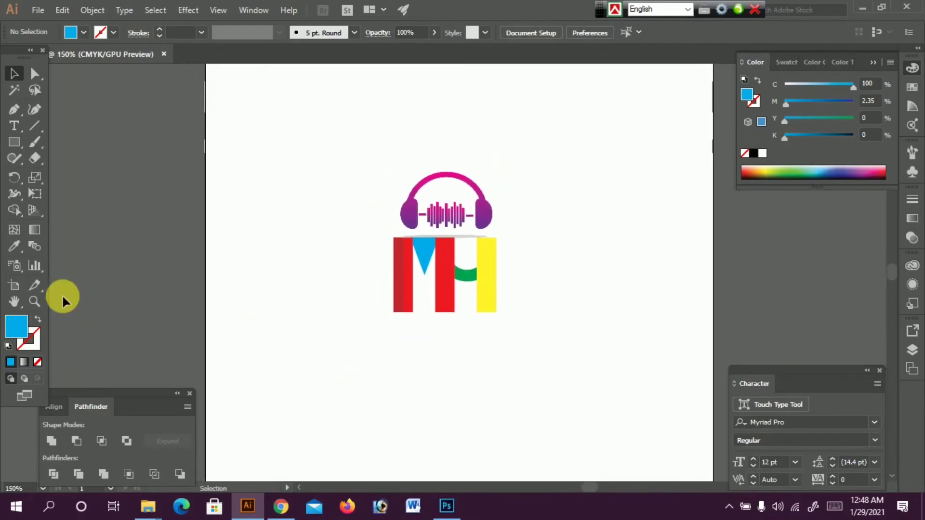
click(20, 127)
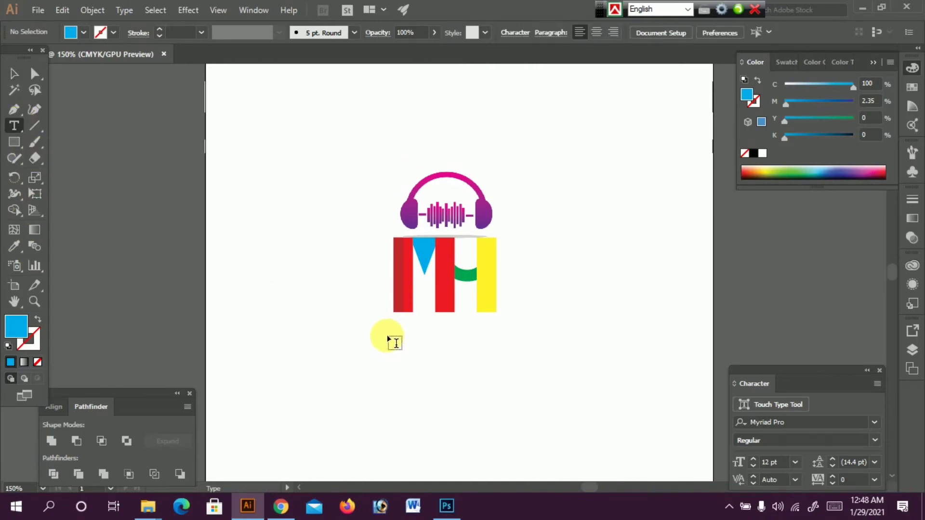
click(388, 337)
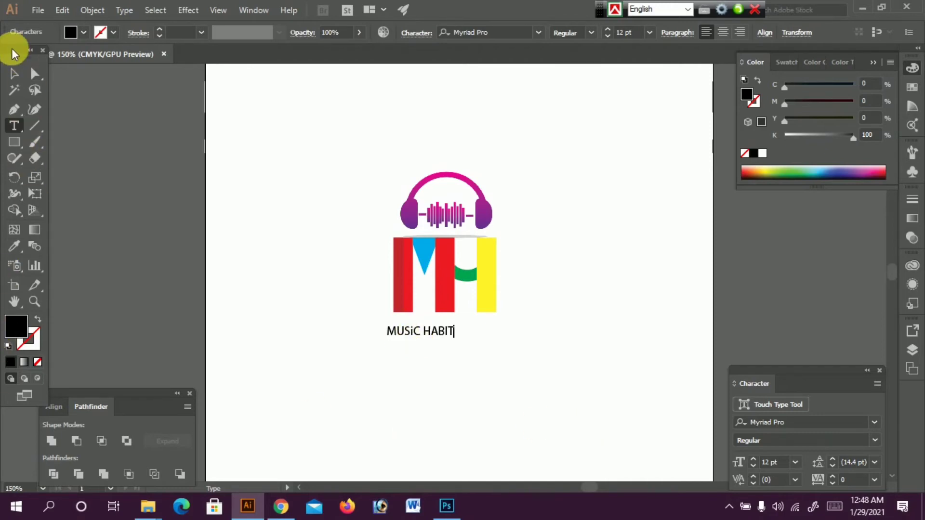
click(14, 75)
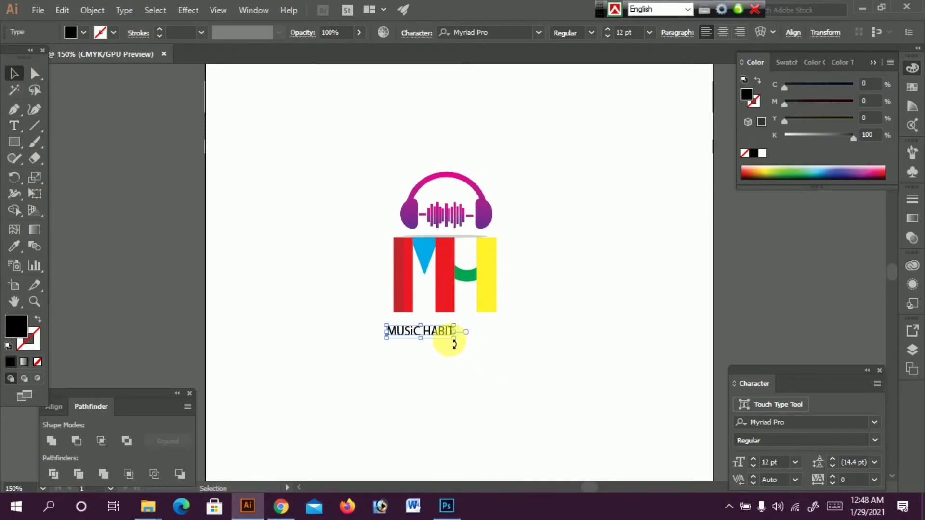
drag(456, 345, 488, 344)
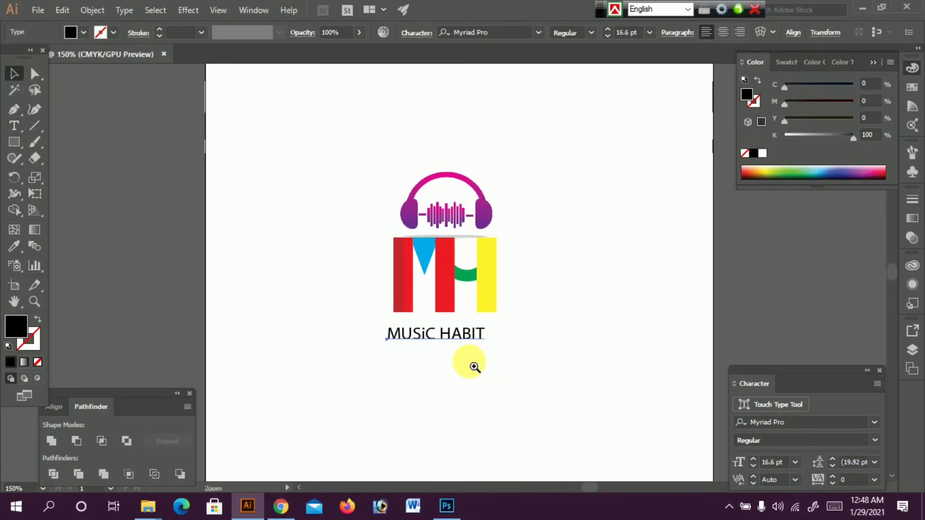
- Capitalise the lowercase i so the text below the monogram reads "MUSIC HABIT"
ctrl+click(473, 366)
scroll(445, 345, up, 3)
key(t)
click(374, 359)
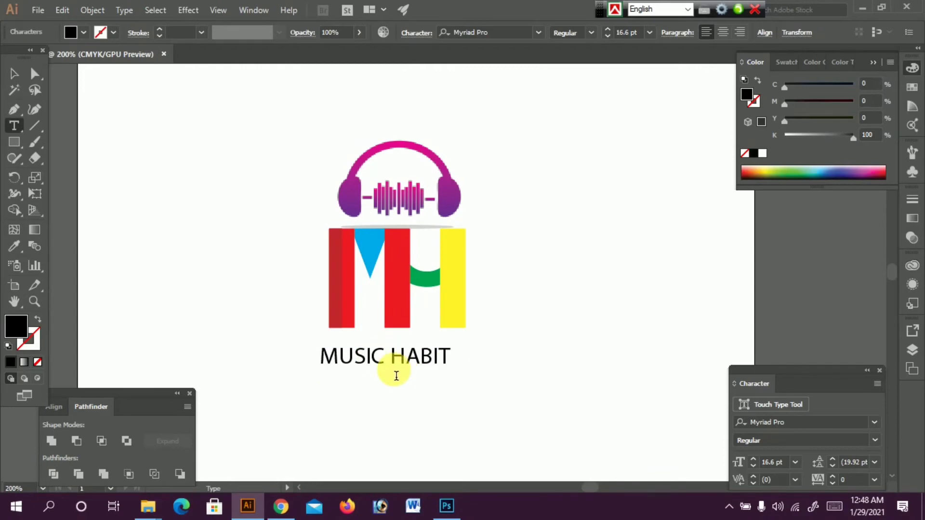
- Move the MUSIC HABIT text up close beneath the bars and enlarge it to about 18.16 pt to span the monogram
click(14, 74)
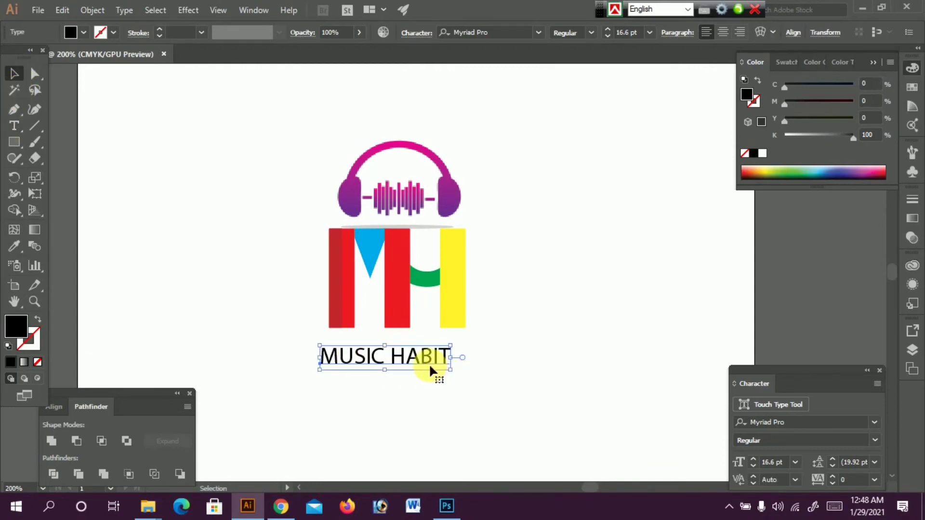
drag(430, 370, 455, 345)
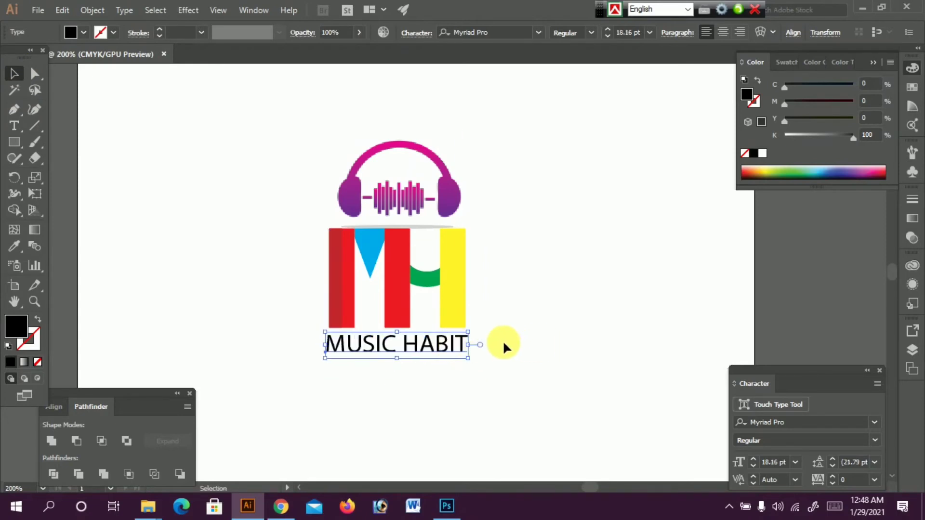
key(Up)
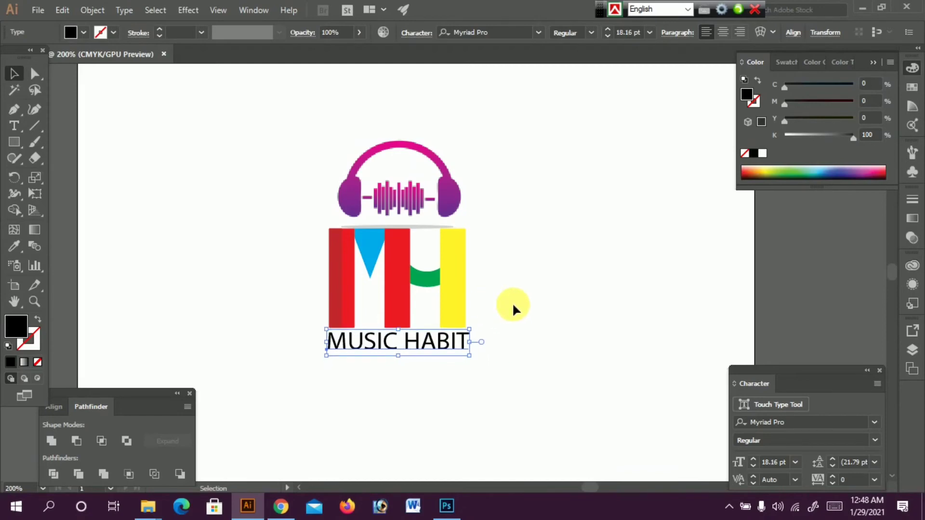
- Change the font of the MUSIC HABIT text to Lino Chisel
click(489, 32)
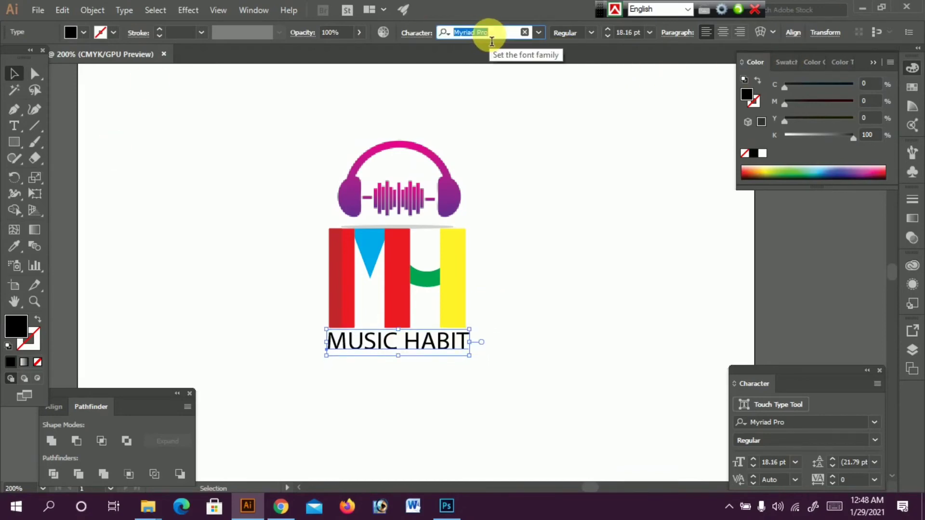
text(lino)
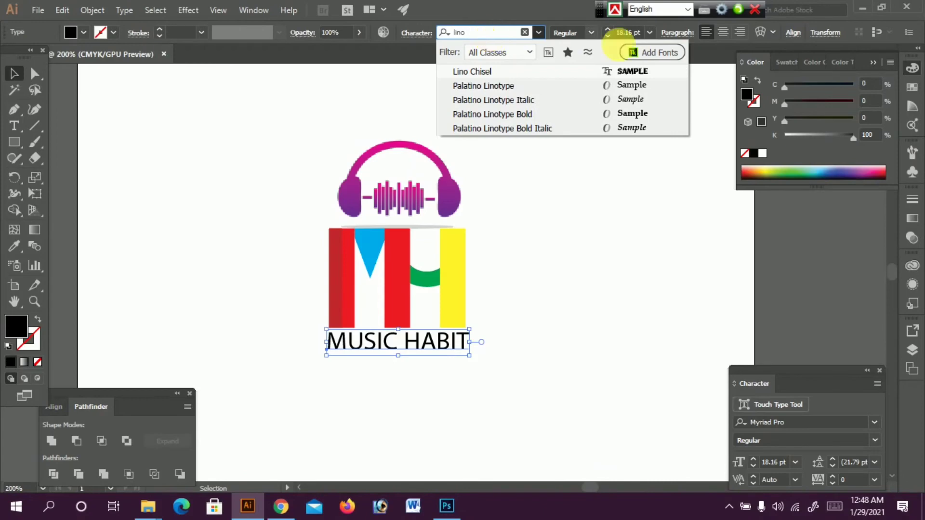
click(471, 73)
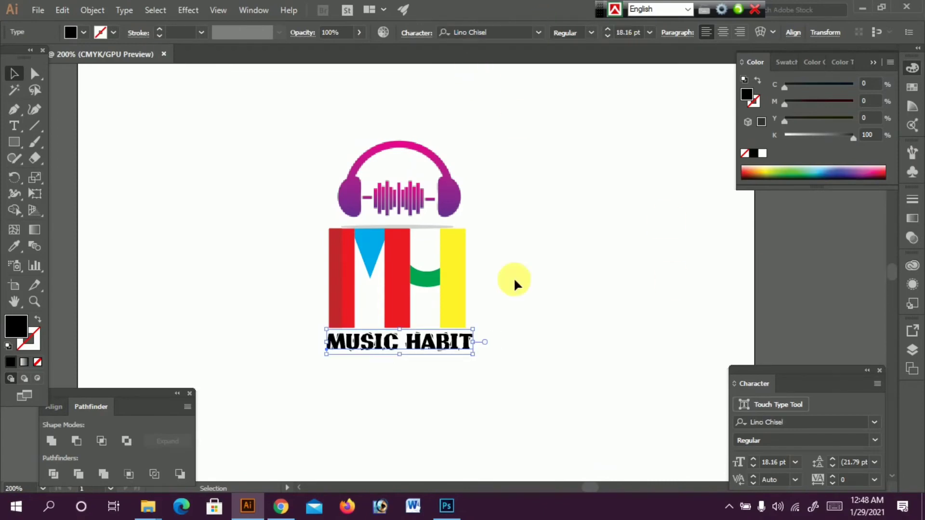
- Examine the MUSIC HABIT lettering up close and its fit beneath the monogram
ctrl+click(442, 349)
drag(477, 374, 543, 411)
ctrl+click(477, 331)
drag(477, 330, 472, 393)
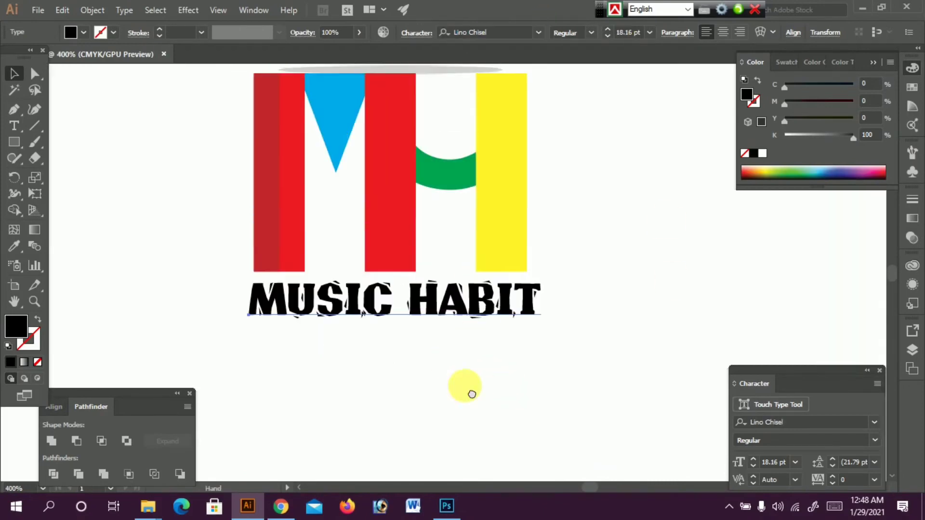
drag(545, 260, 555, 377)
key(ctrl+minus)
key(ctrl+minus)
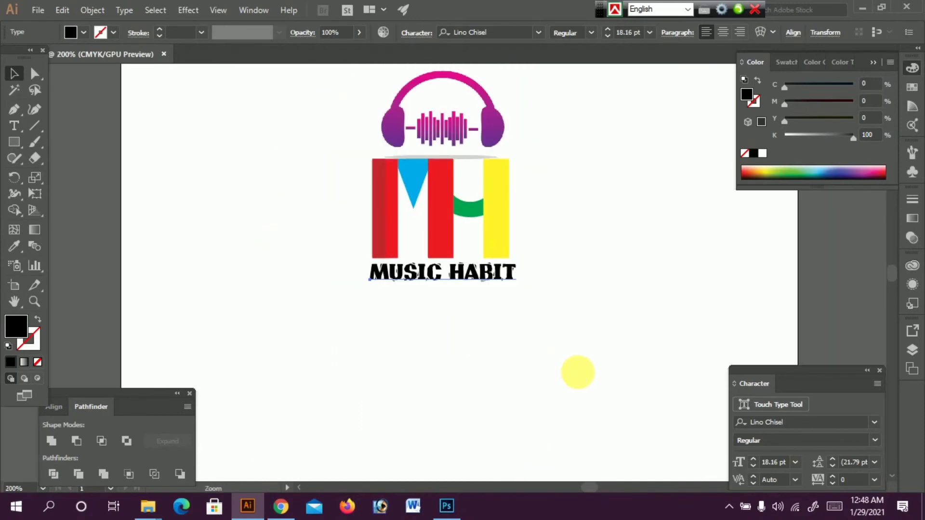
drag(531, 166, 533, 229)
ctrl+click(496, 305)
drag(496, 305, 561, 334)
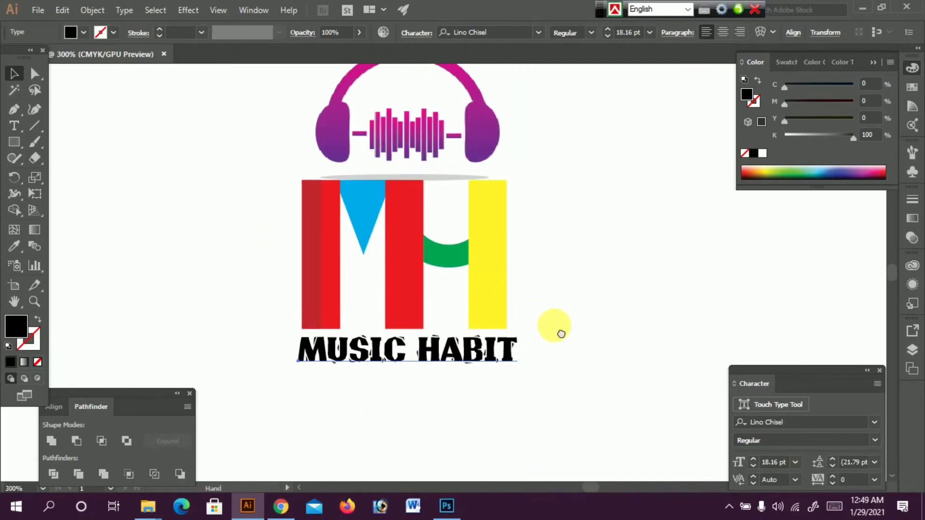
ctrl+click(450, 353)
drag(475, 340, 469, 326)
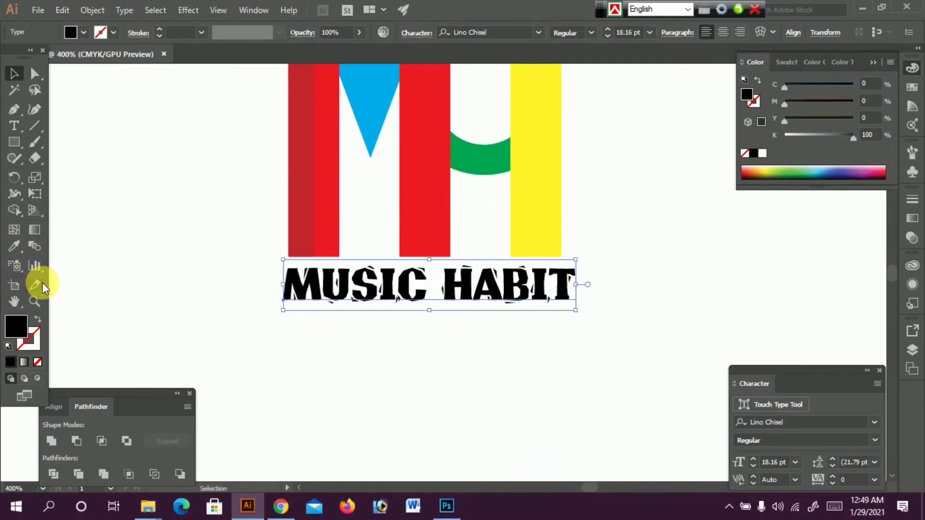
- Fill only the word HABIT in the text with white, and finish editing the text
click(15, 124)
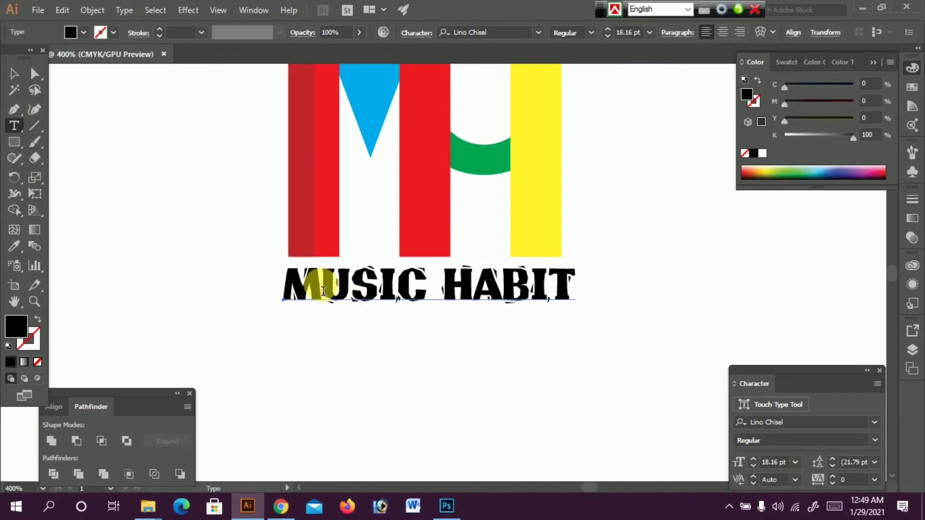
click(323, 291)
drag(450, 295, 620, 309)
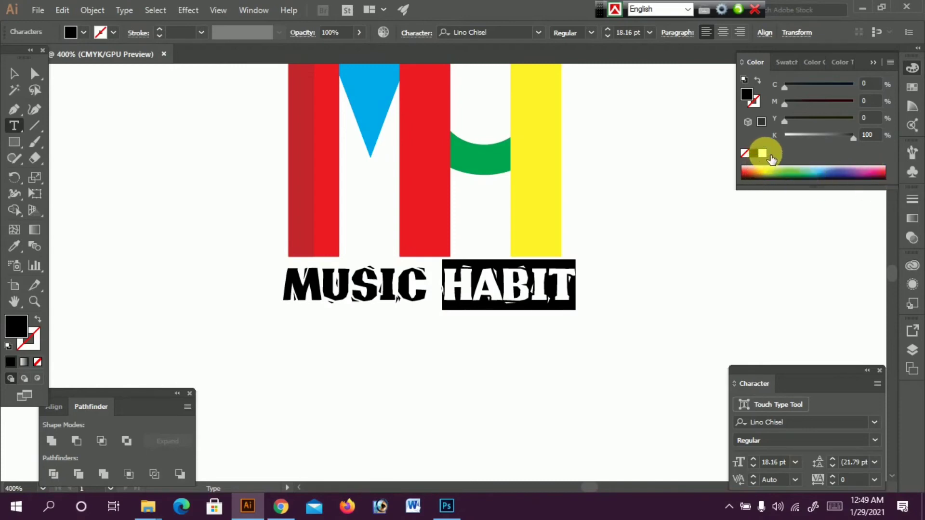
click(762, 152)
click(14, 73)
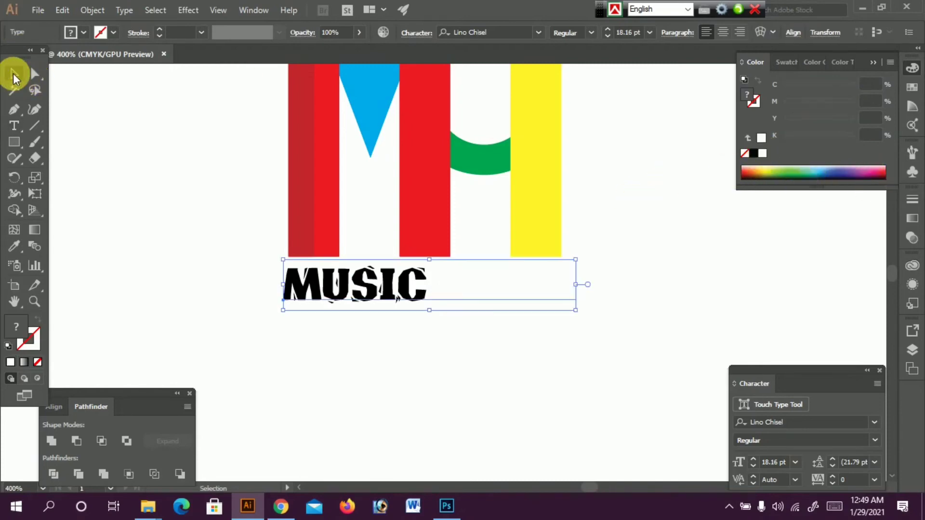
- Select the headphones image, the MH monogram and the MUSIC HABIT text, and group them
key(ctrl+minus)
key(ctrl+minus)
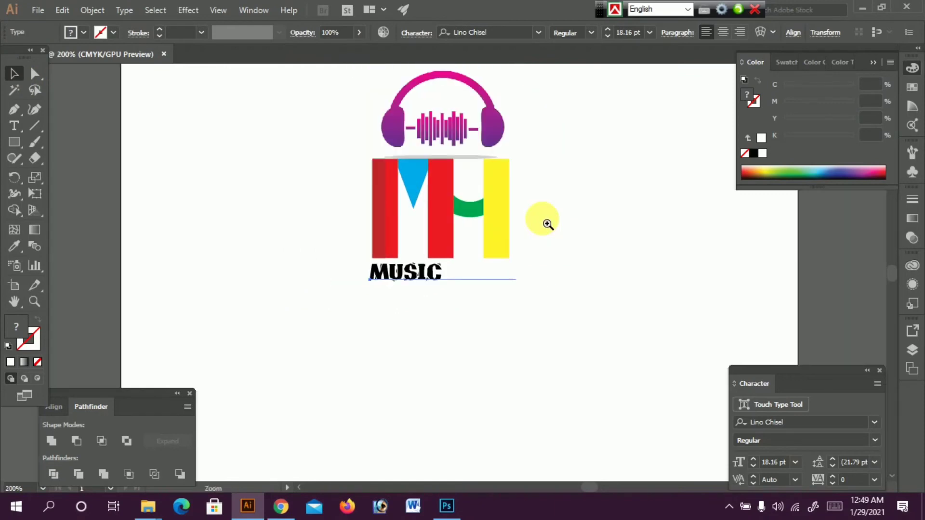
drag(556, 218, 578, 289)
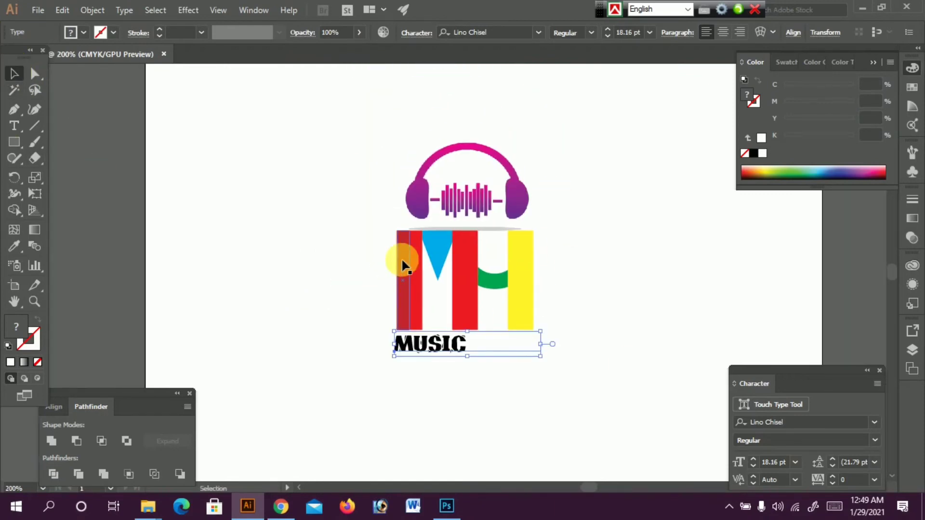
key(ctrl+minus)
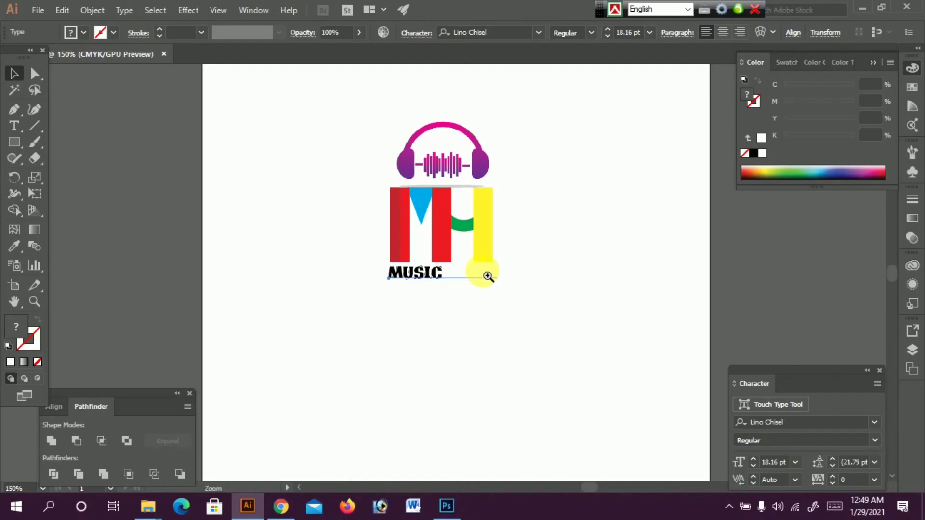
click(487, 273)
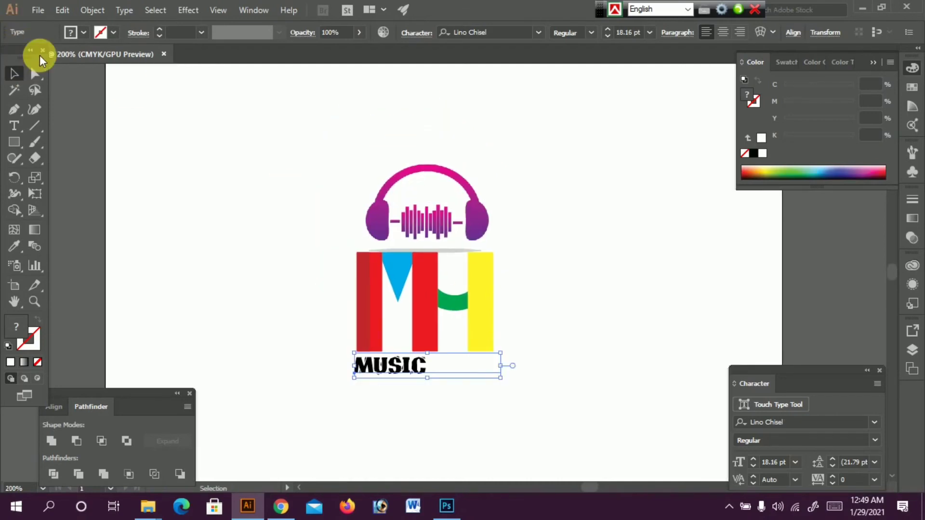
key(ctrl+minus)
click(387, 151)
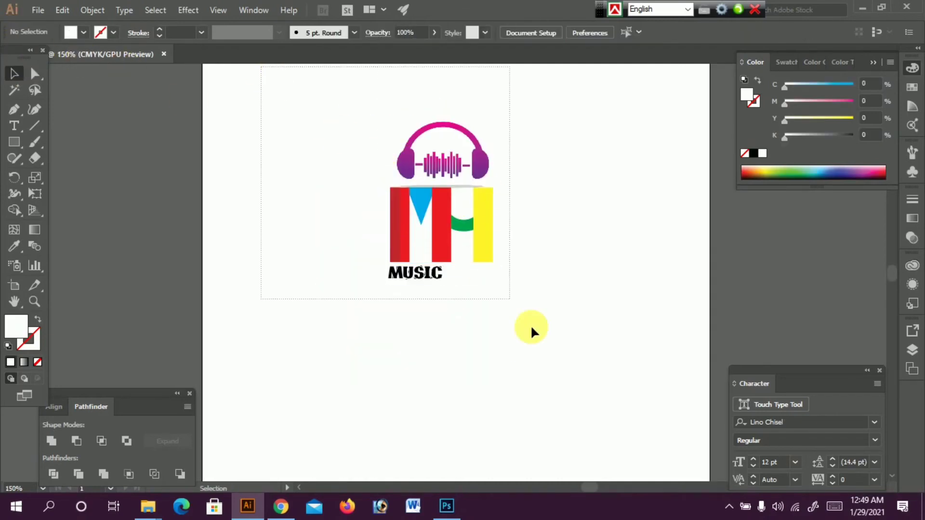
key(ctrl+a)
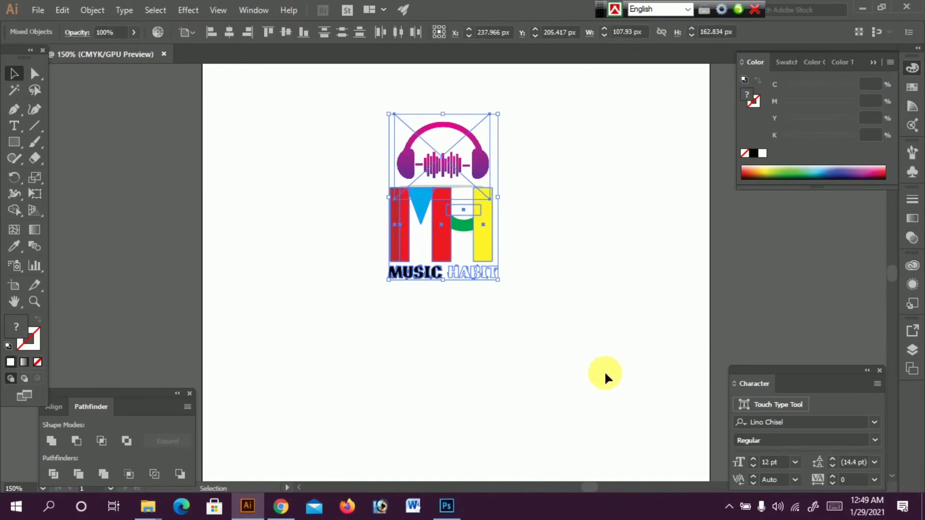
click(603, 219)
key(ctrl+a)
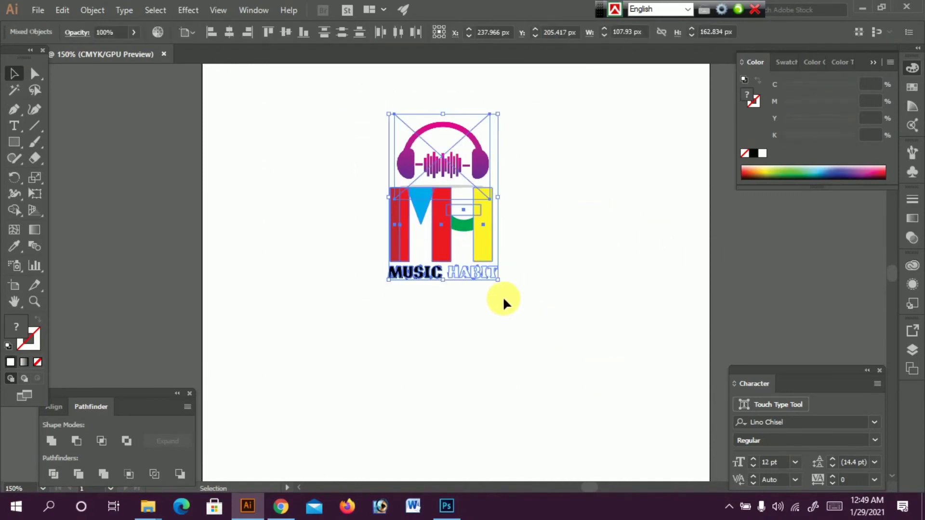
key(ctrl+g)
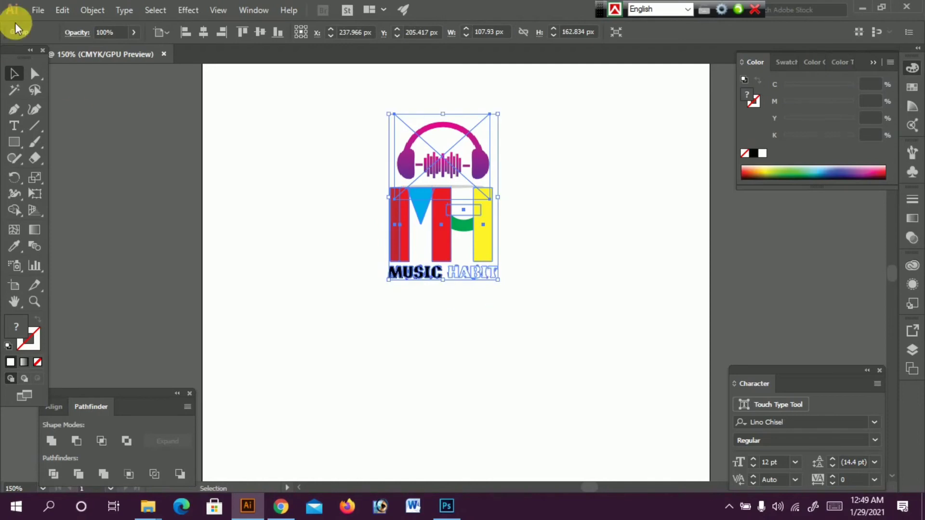
- Export the logo as the PNG file Untitled-4 to the Desktop at High (300 ppi) resolution with a transparent background
click(38, 11)
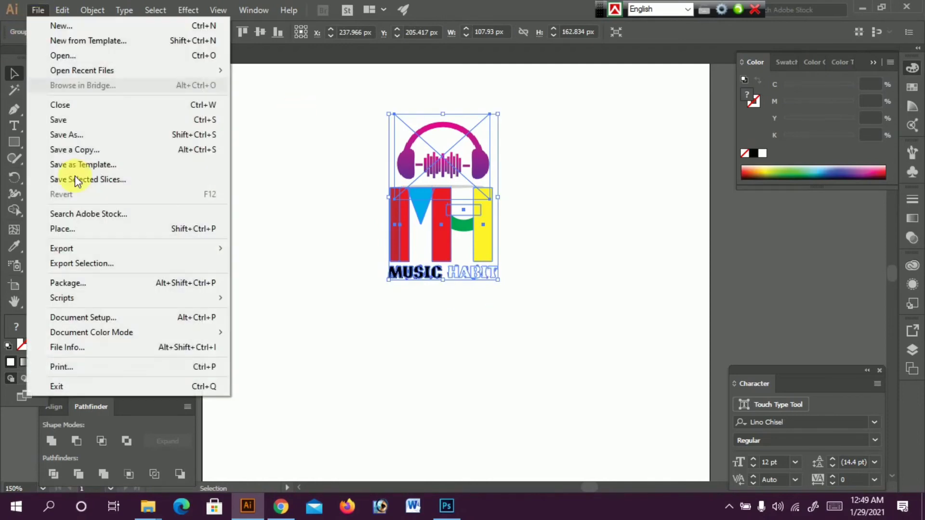
mouse_move(73, 248)
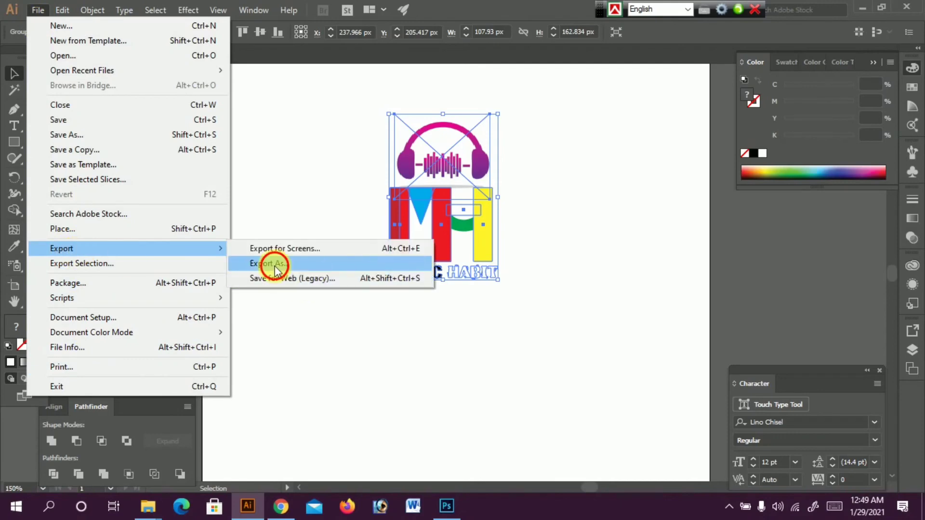
click(270, 263)
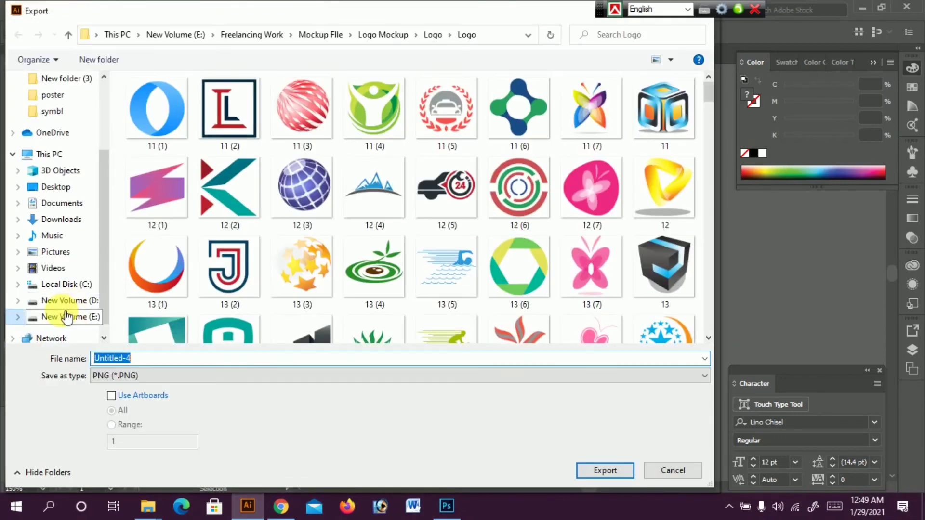
double_click(137, 376)
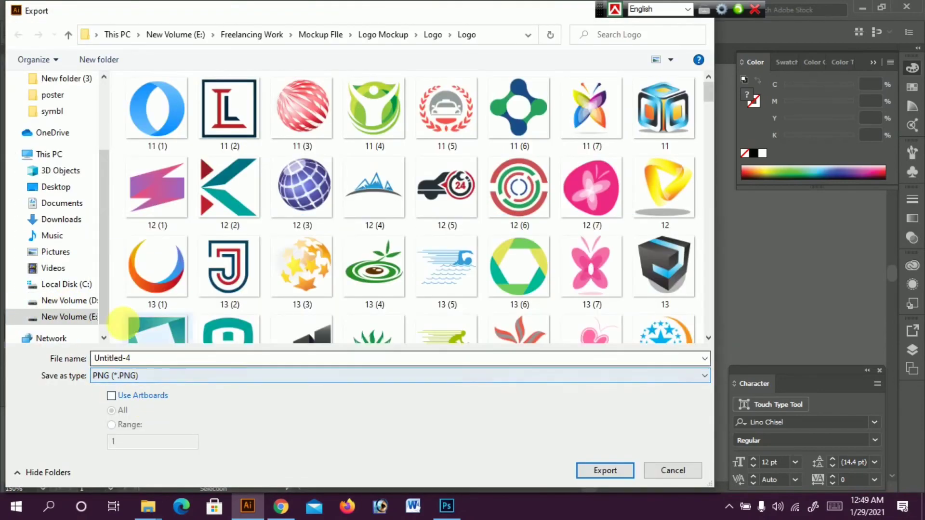
click(48, 186)
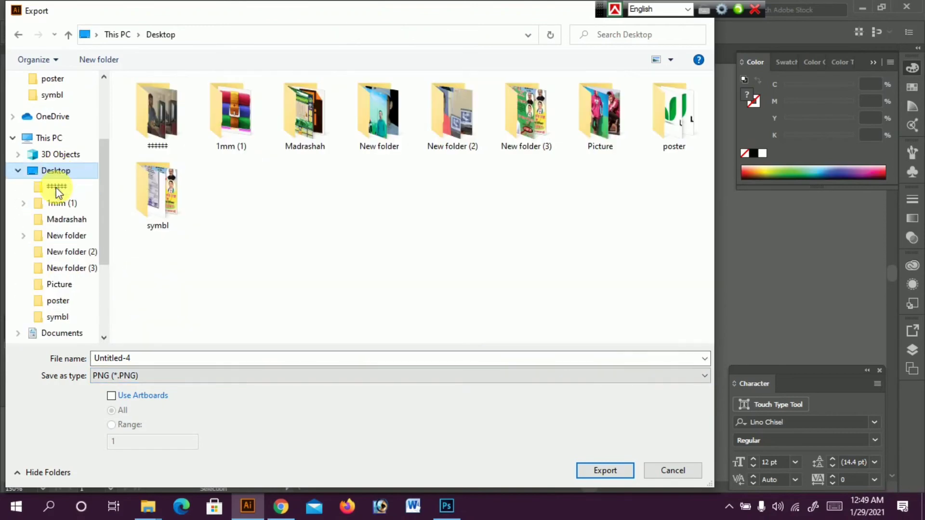
click(618, 476)
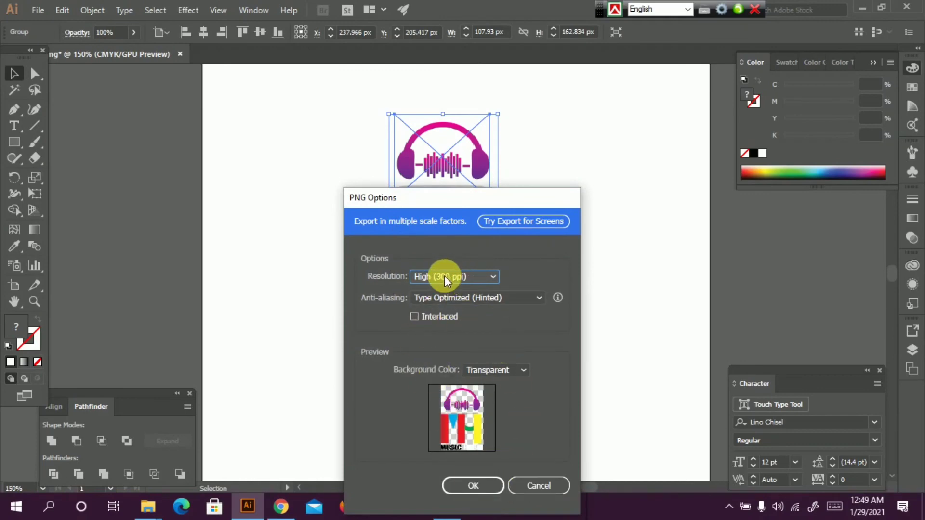
click(471, 486)
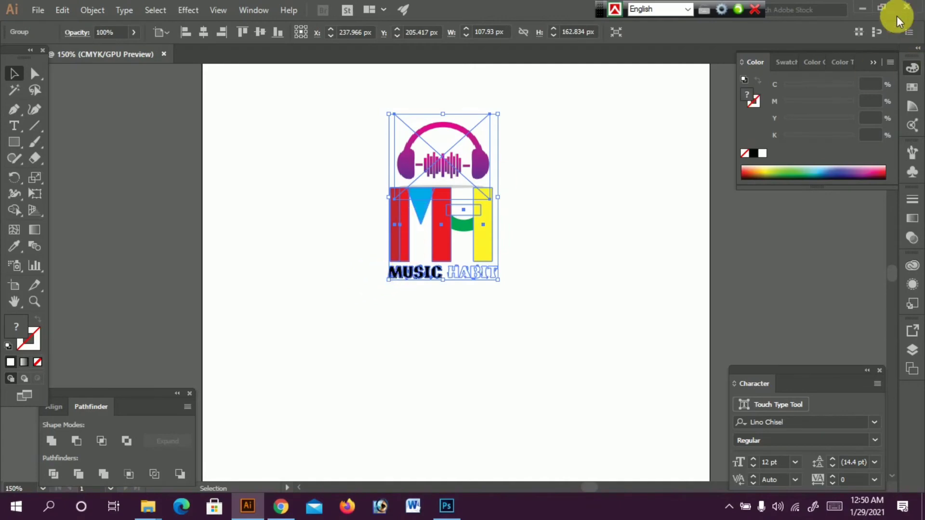
- Minimize the drawing program and locate the exported Untitled-4 image on the desktop
click(870, 10)
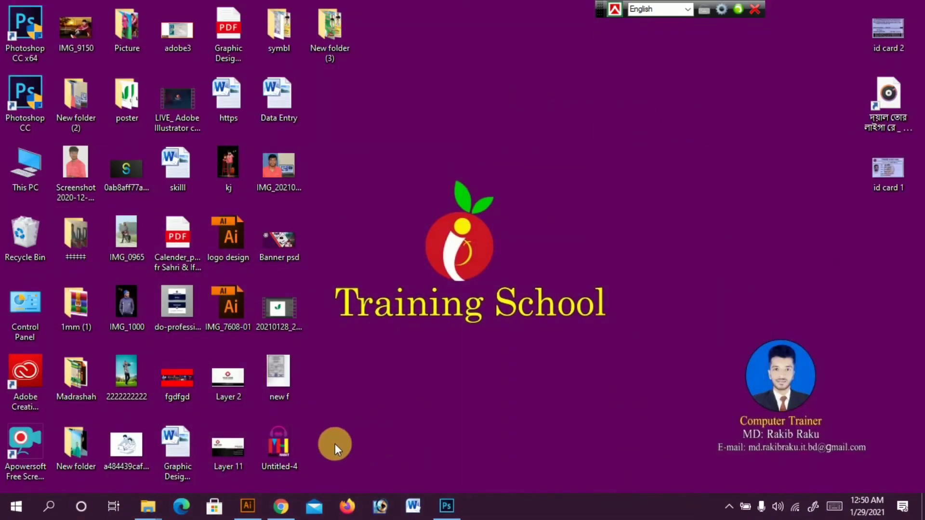
drag(297, 445, 347, 445)
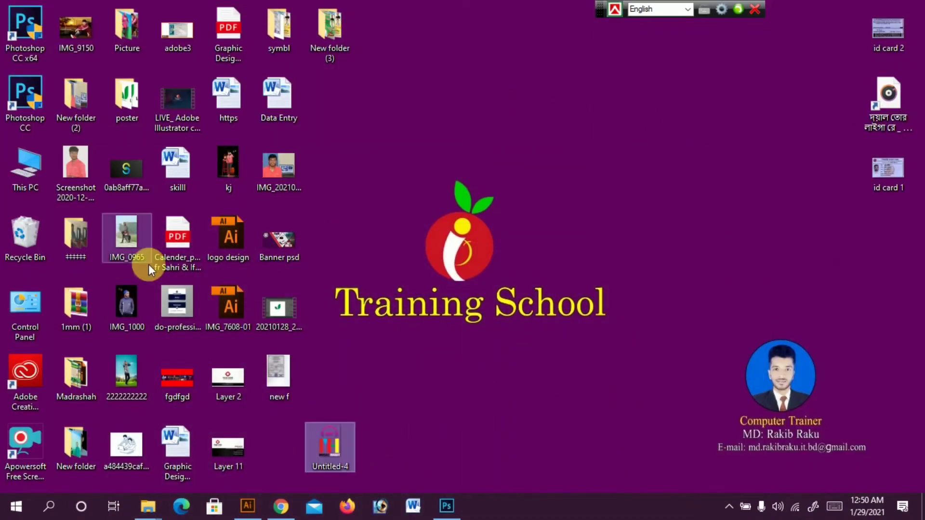
drag(259, 437, 262, 441)
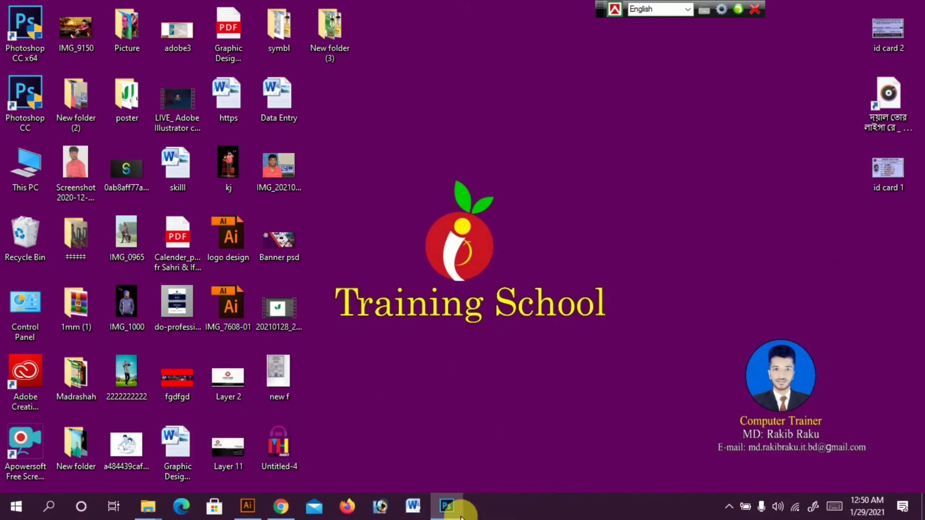
- Switch to Photoshop and browse for a file to open in New Volume (E:), down to the 3d glass window logo mockup folder
click(448, 512)
click(445, 505)
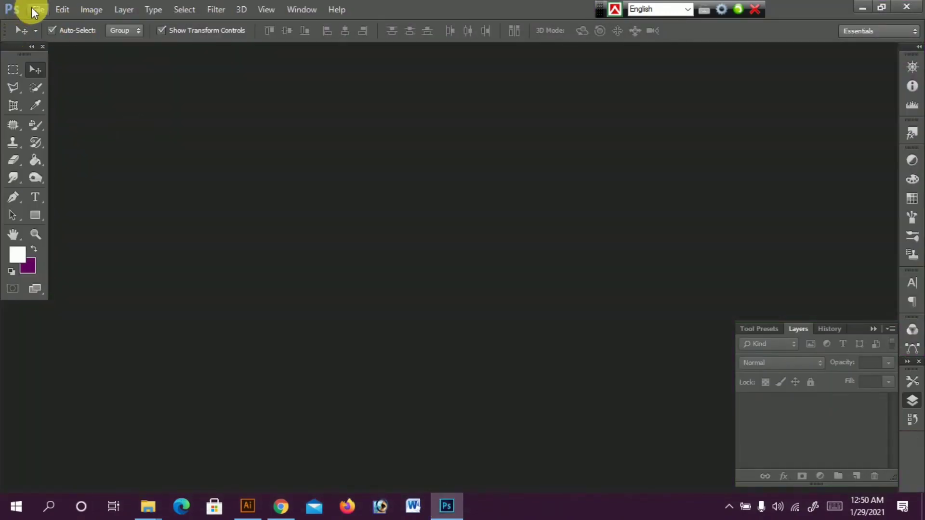
click(35, 10)
click(66, 38)
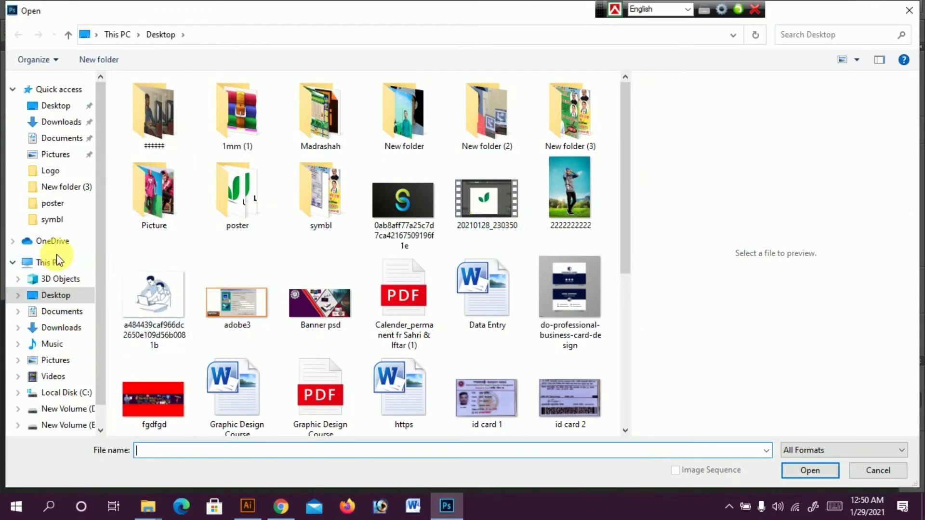
click(55, 262)
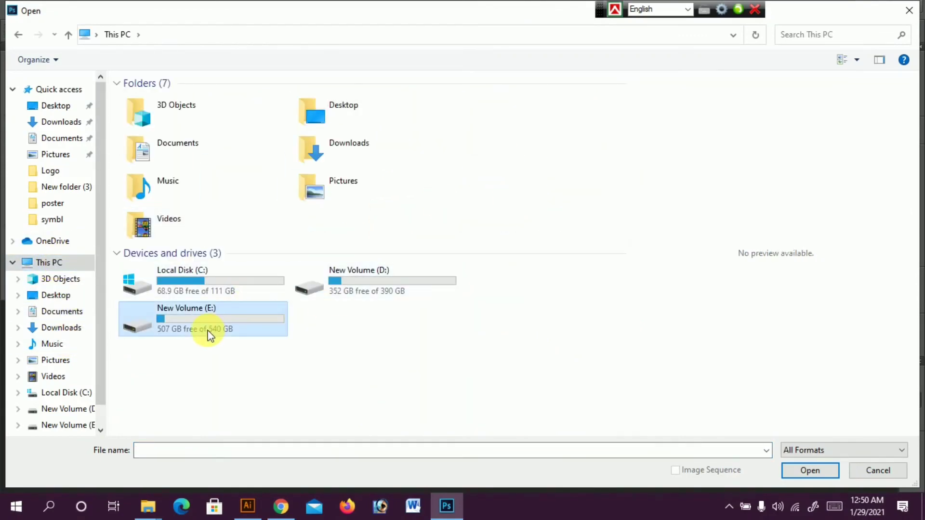
double_click(209, 332)
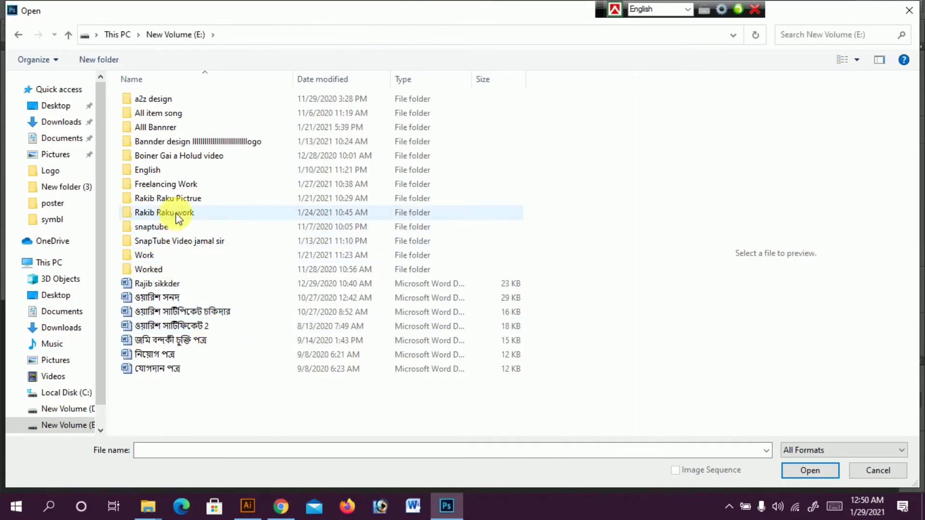
double_click(185, 183)
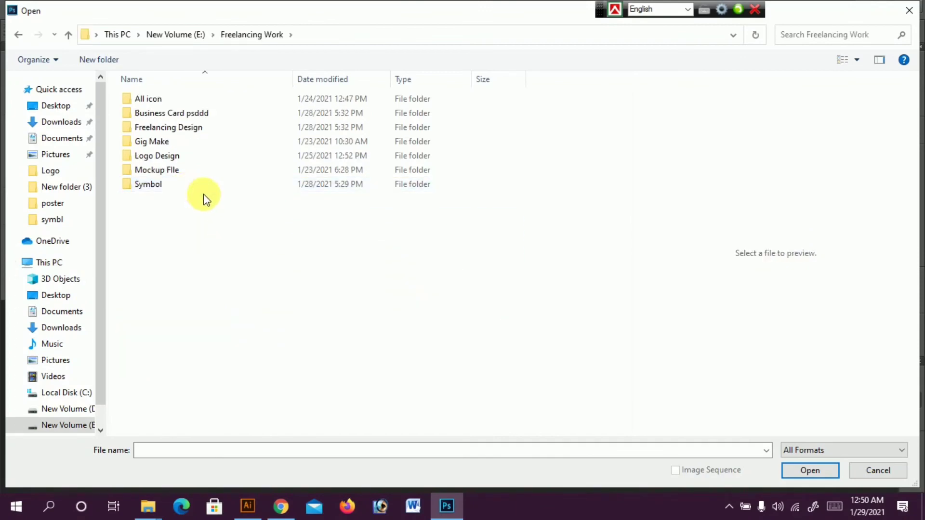
double_click(176, 172)
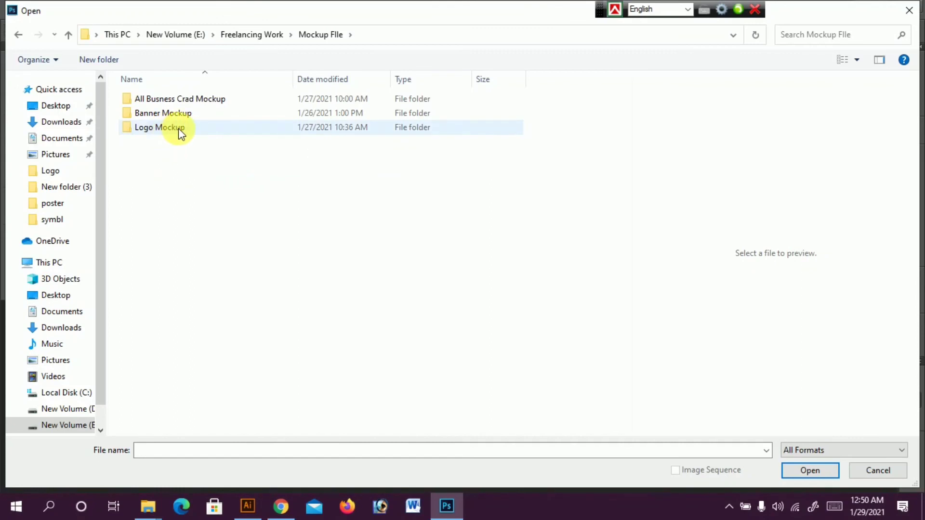
double_click(178, 128)
click(163, 155)
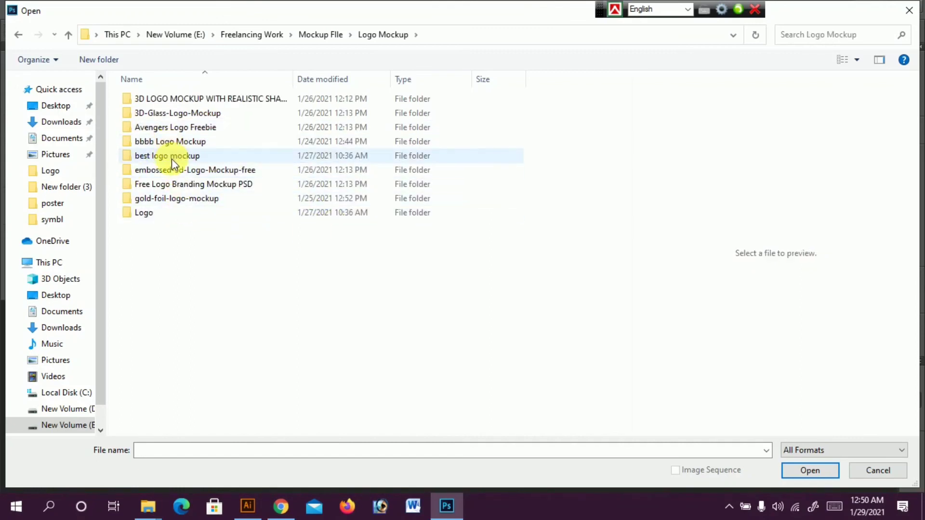
double_click(169, 156)
double_click(169, 113)
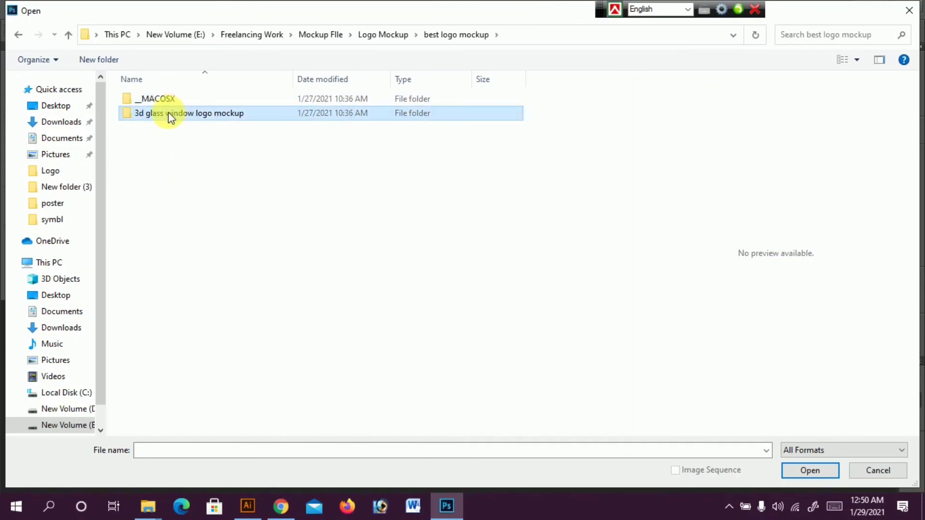
click(163, 137)
click(810, 474)
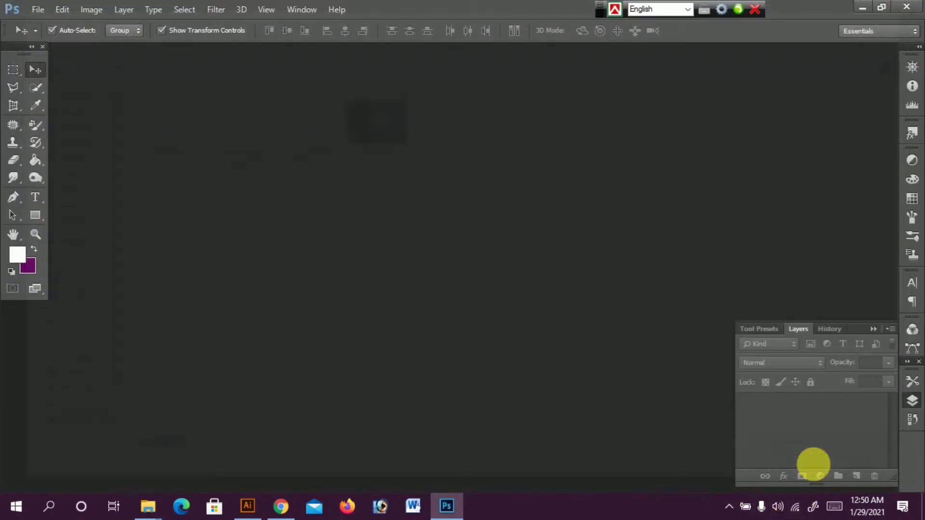
click(403, 186)
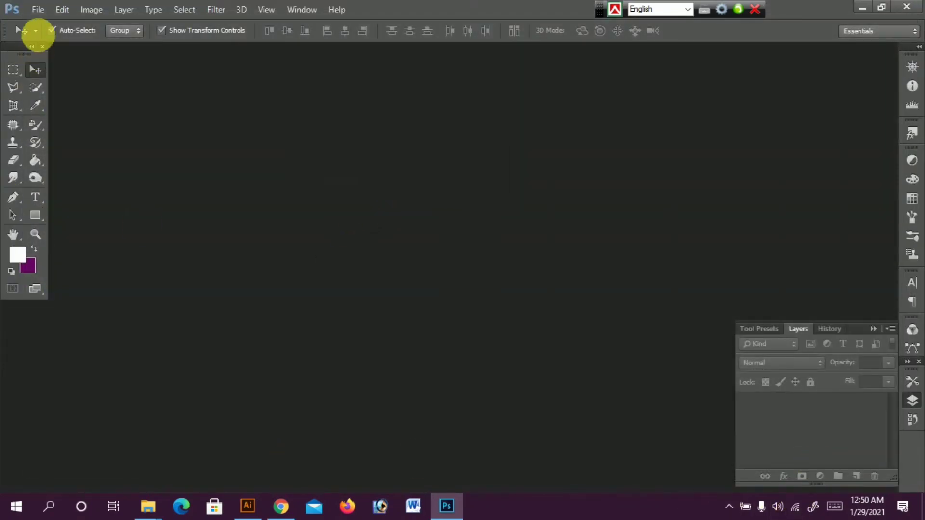
- Open the 3d glass window logo mockup PSD file and dock its floating window as a tab
click(39, 10)
click(53, 37)
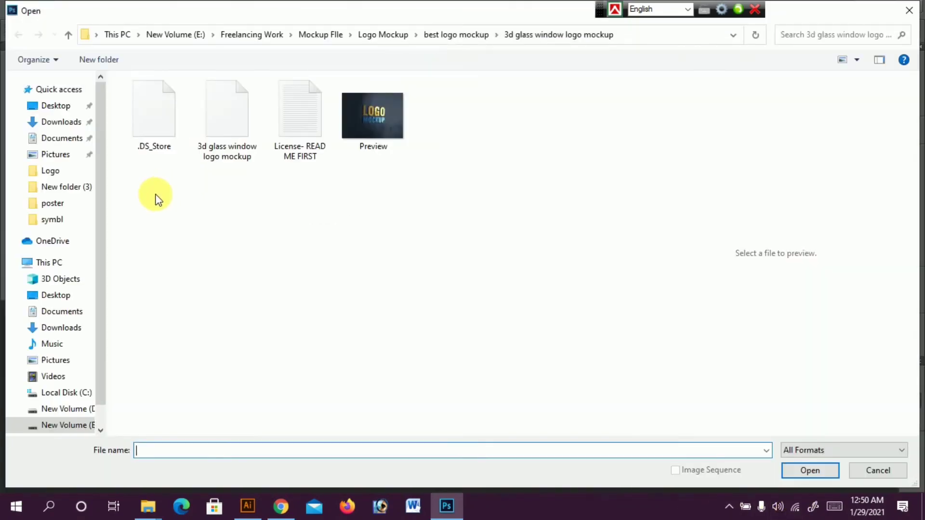
click(208, 127)
double_click(237, 134)
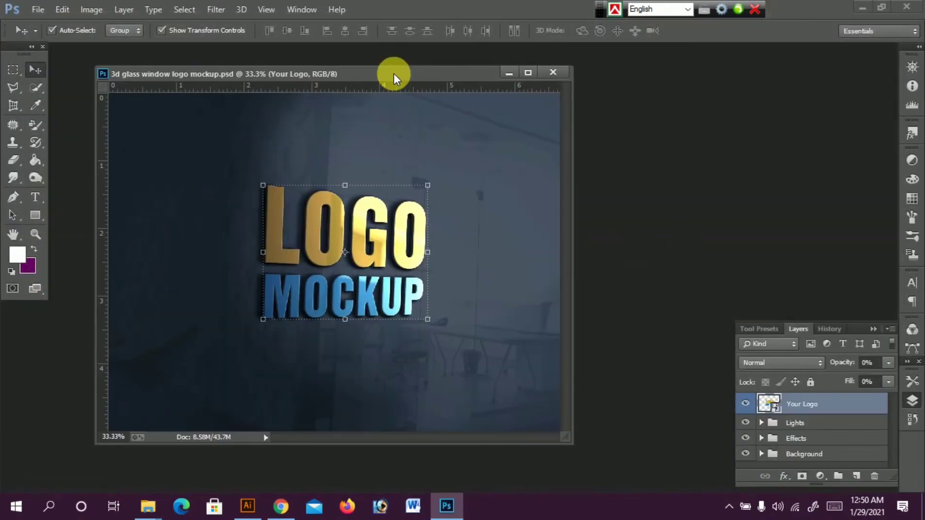
drag(394, 73, 415, 50)
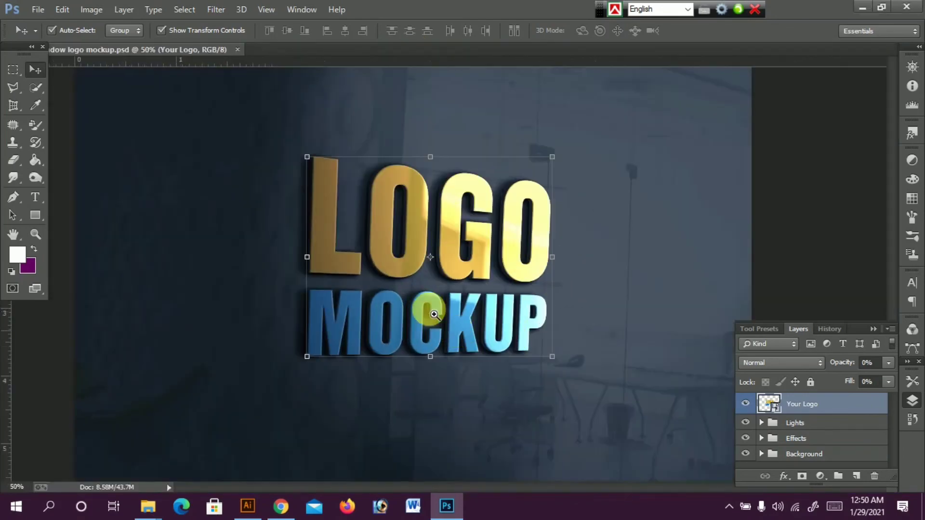
scroll(523, 277, up, 1)
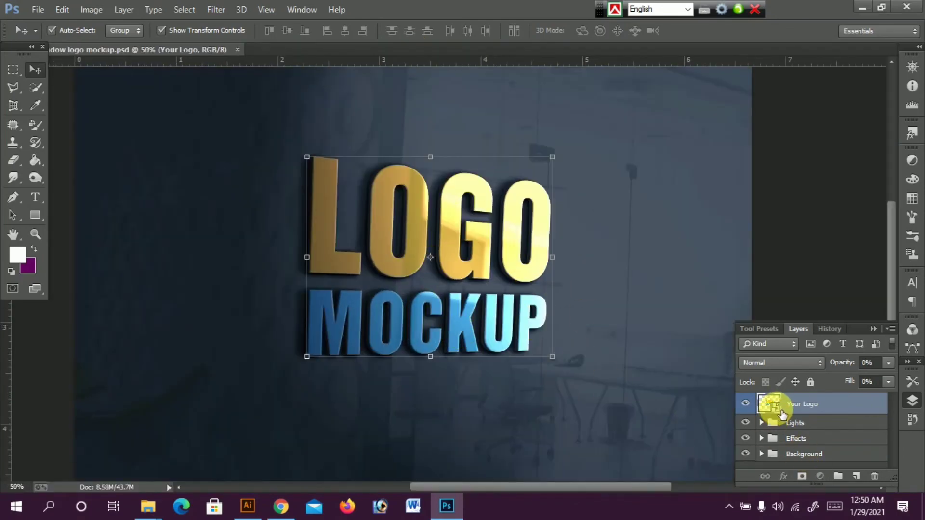
- Open the contents of the Your Logo smart object layer and dock its window as a tab
double_click(771, 405)
click(471, 211)
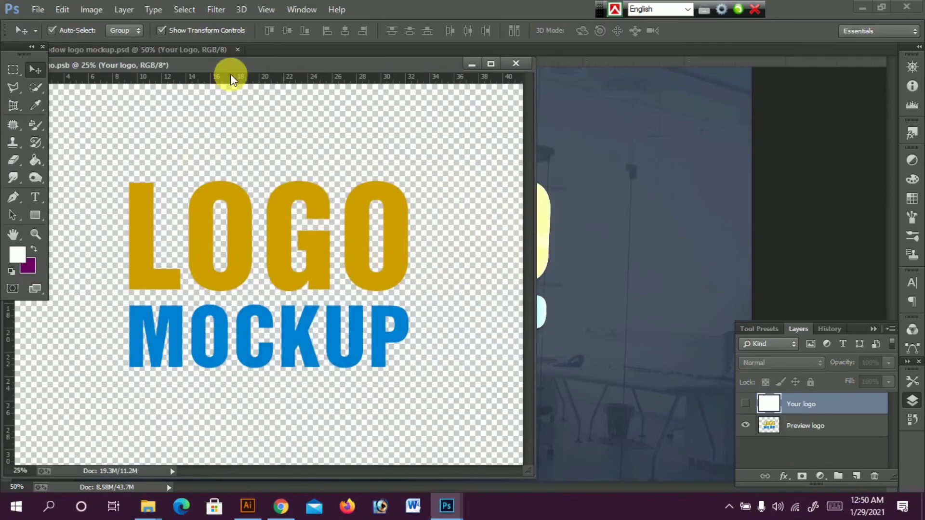
drag(249, 65, 562, 52)
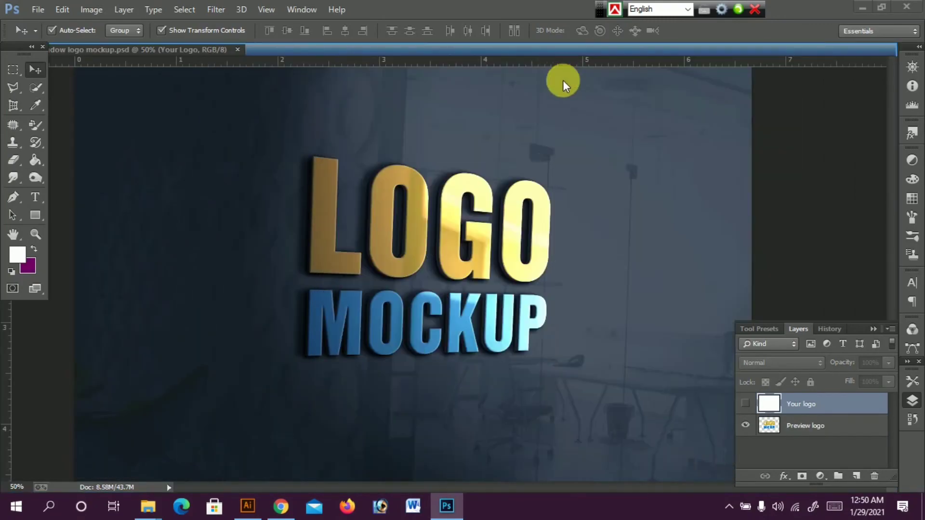
- Place the Untitled-4 image from the Desktop as an embedded object in the Your Logo document
click(37, 9)
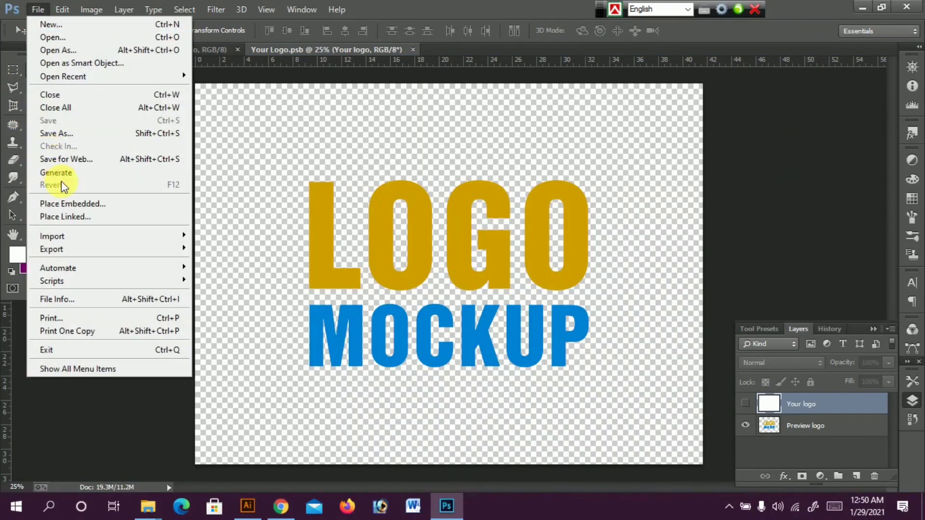
click(67, 205)
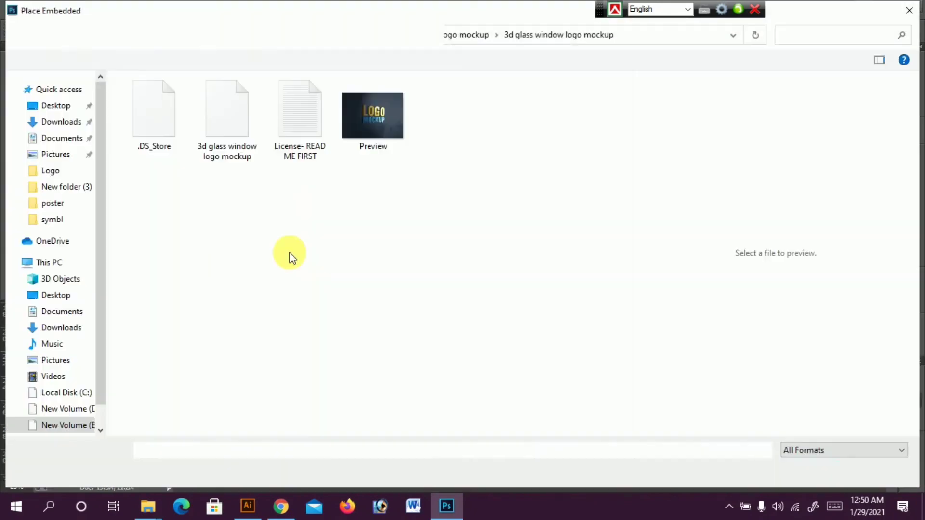
click(48, 107)
scroll(386, 282, down, 5)
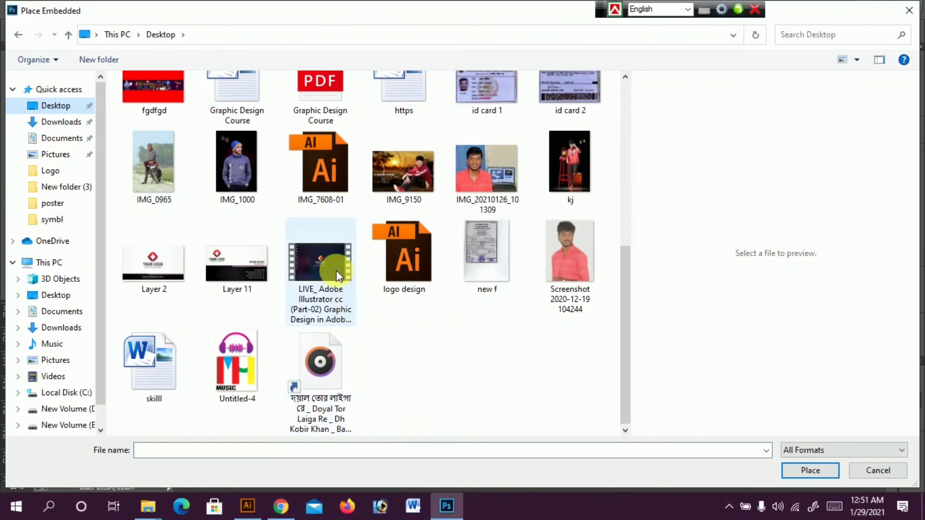
click(337, 309)
click(183, 368)
click(261, 366)
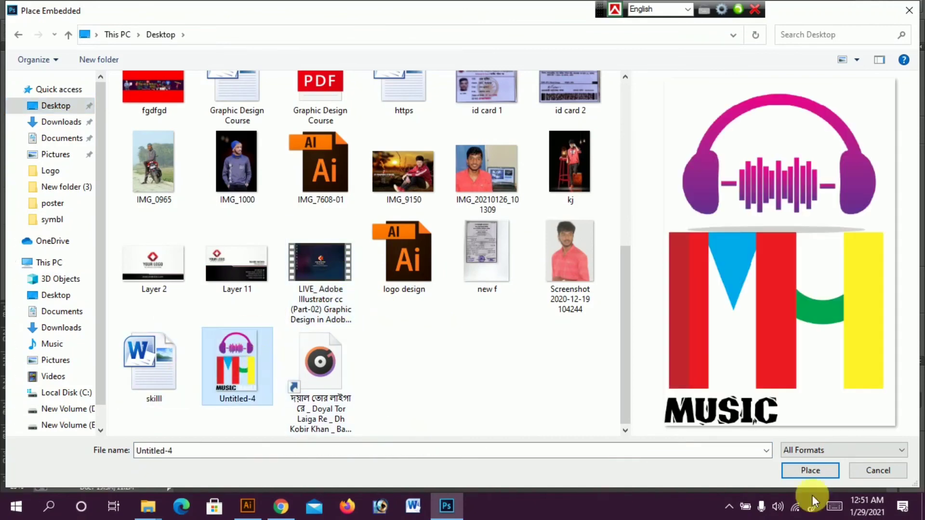
click(810, 470)
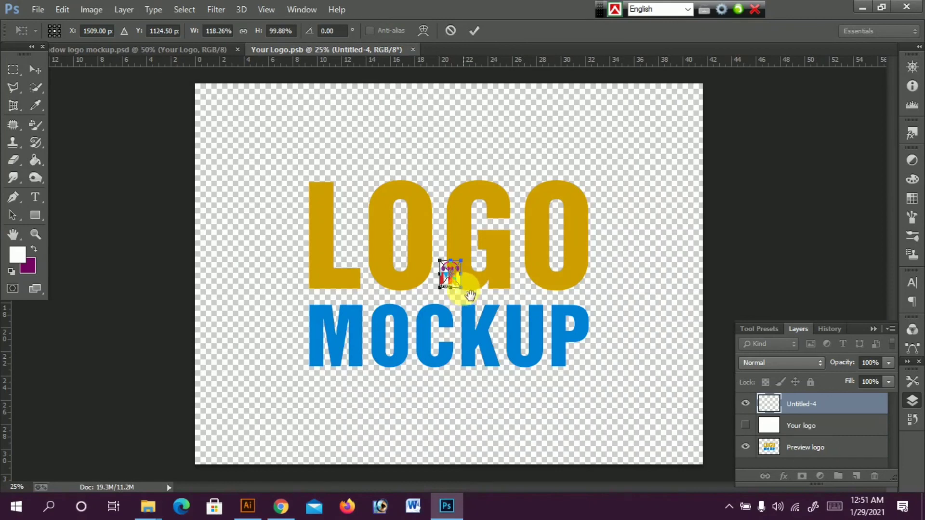
- Enlarge the placed Untitled-4 logo to about 1280% width and 1116% height, centre it roughly over the sample logo, and commit the transform
drag(469, 295, 572, 410)
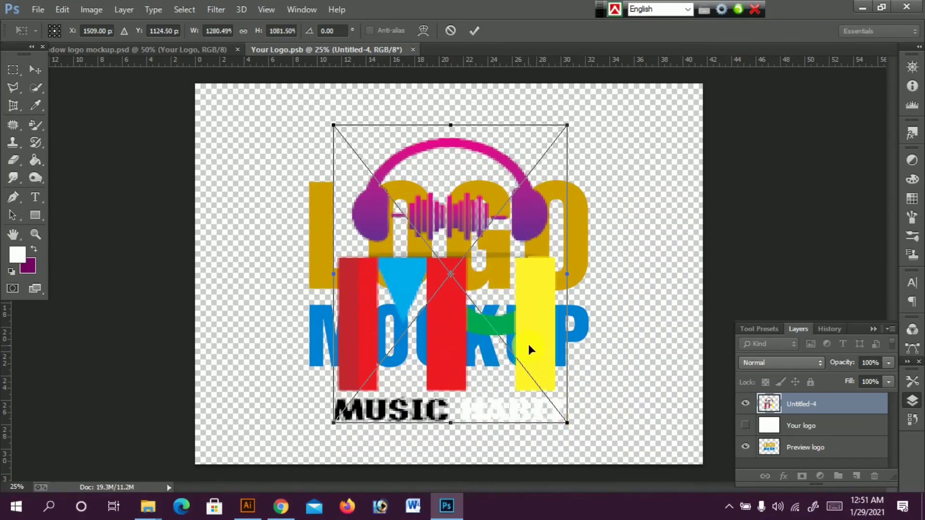
drag(530, 350, 529, 337)
click(471, 186)
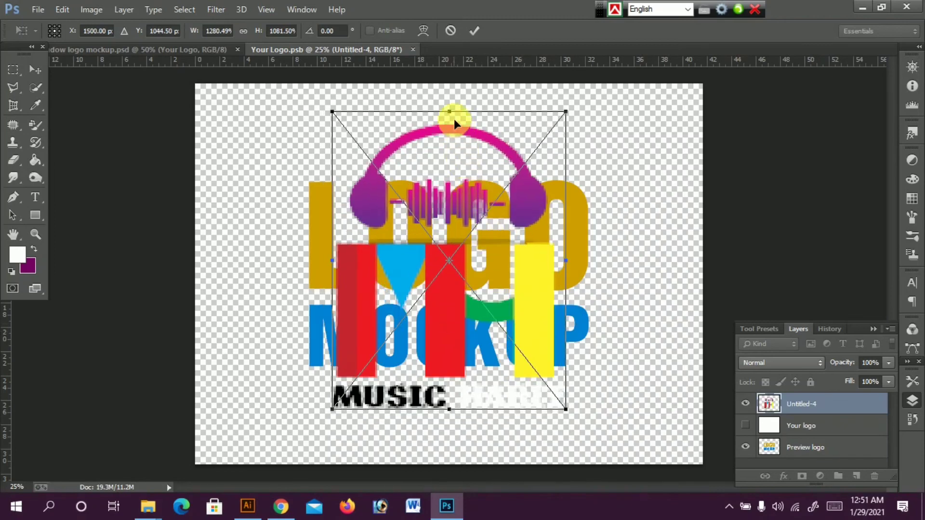
drag(450, 112, 452, 101)
mouse_move(456, 184)
mouse_down()
mouse_move(456, 196)
mouse_move(448, 194)
mouse_up()
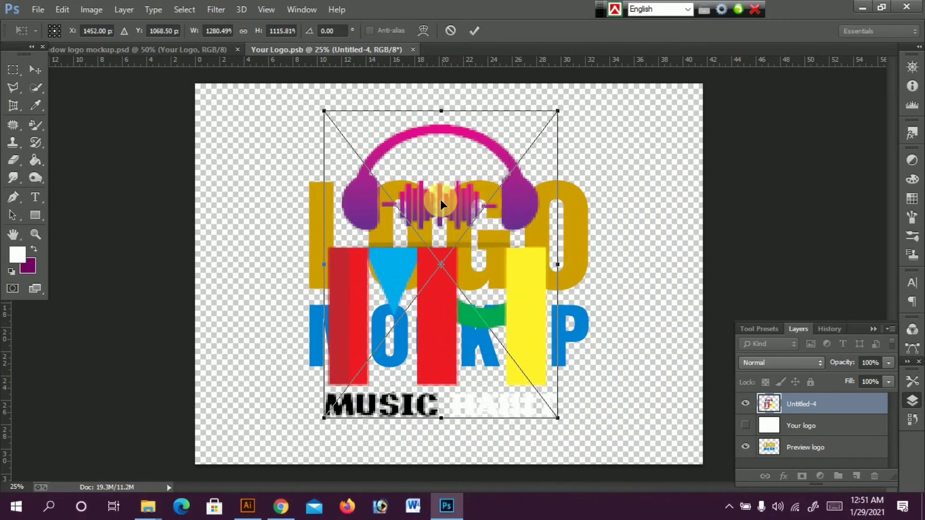
double_click(440, 205)
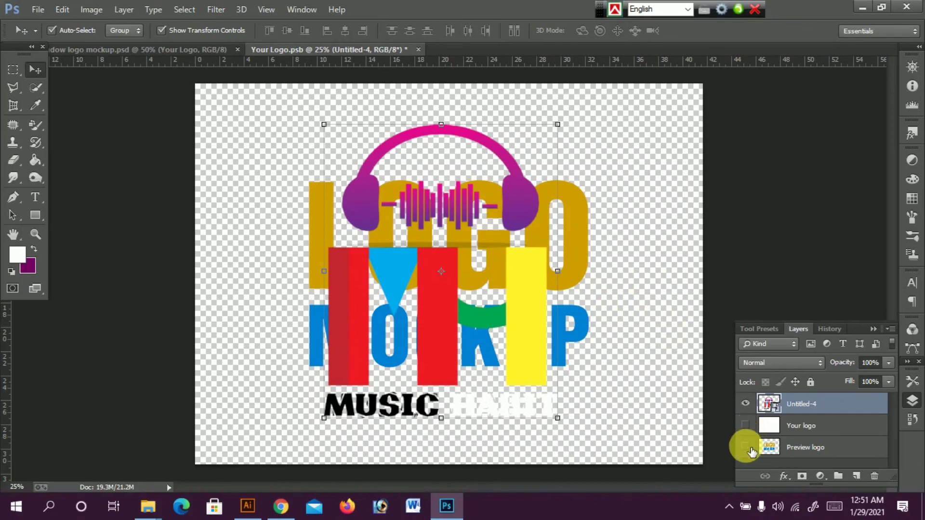
- Hide the Preview logo layer and save the Your Logo smart object contents
click(747, 448)
key(ctrl+s)
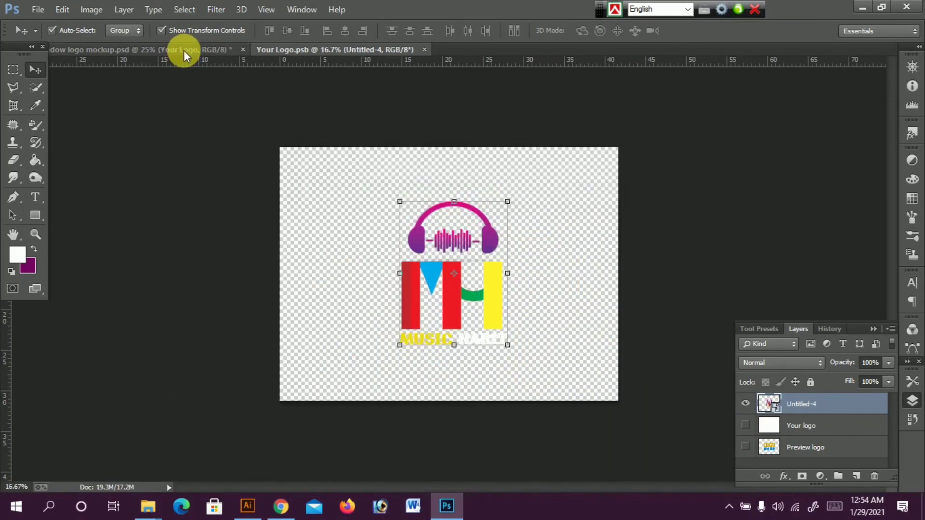
- Return to the glass window mockup document and examine the MH logo's 3D rendering at overview and close-up sizes
click(184, 52)
key(ctrl+plus)
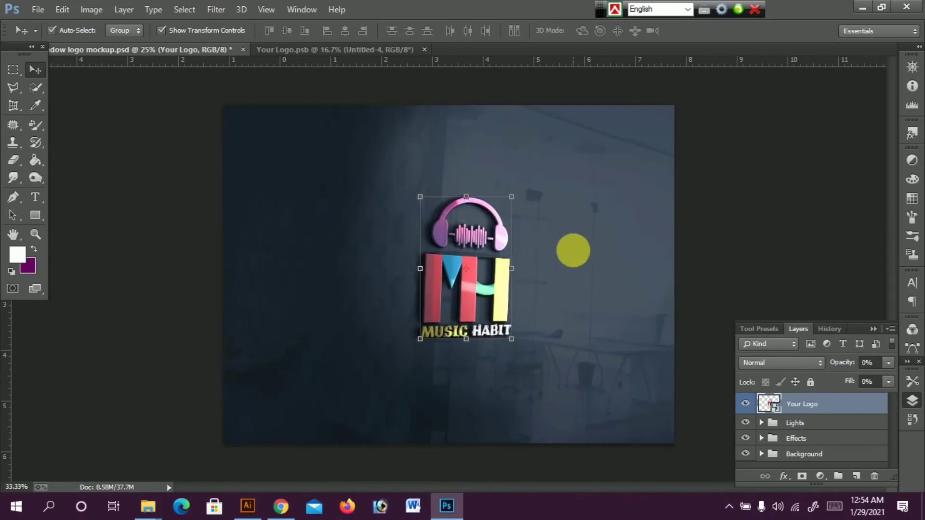
key(ctrl+minus)
key(ctrl+minus)
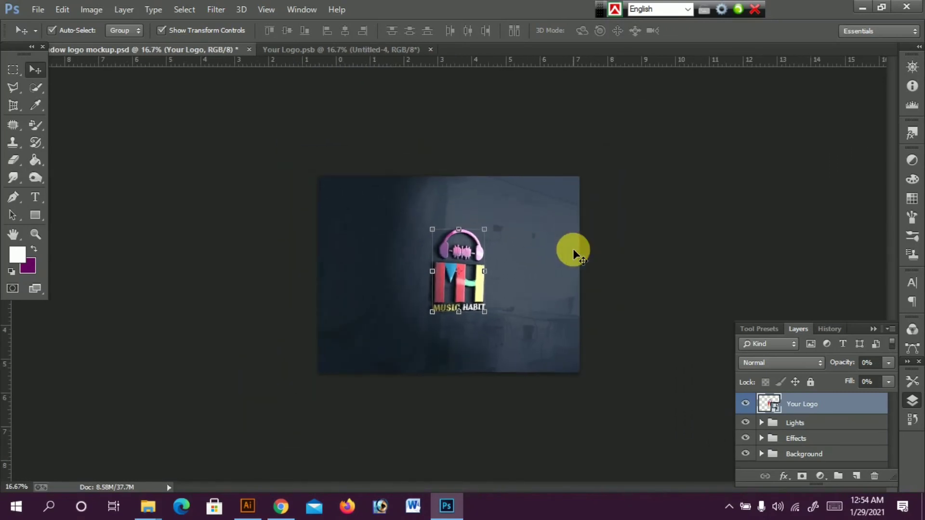
key(ctrl+plus)
key(ctrl+plus)
key(ctrl+plus)
key(ctrl+plus)
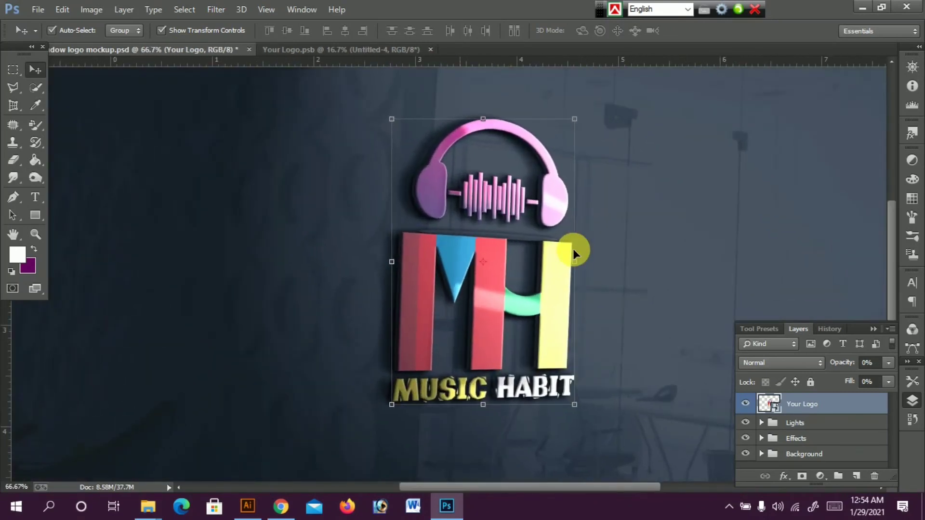